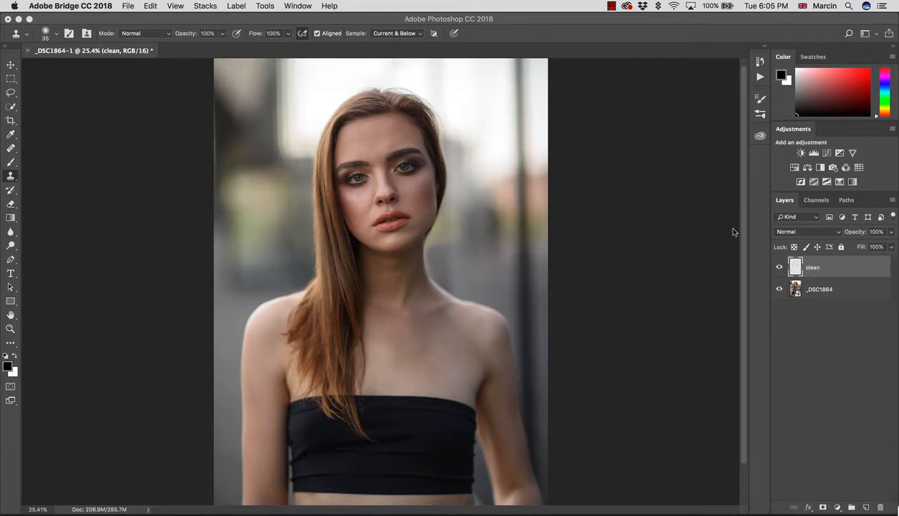
- Stamp all visible layers into a new layer above the clean layer and name it low
{"action": "left_click", "coordinate": [824, 269]}
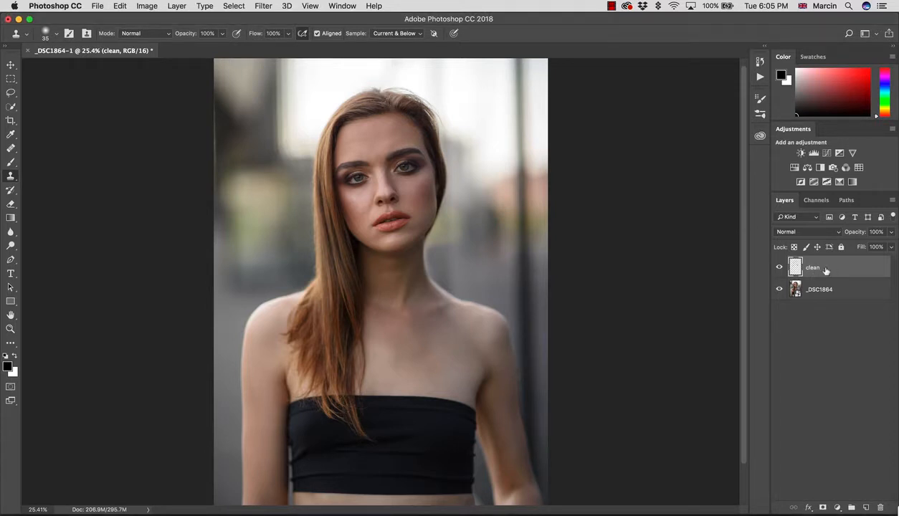
{"action": "key", "text": "super+alt+shift+e"}
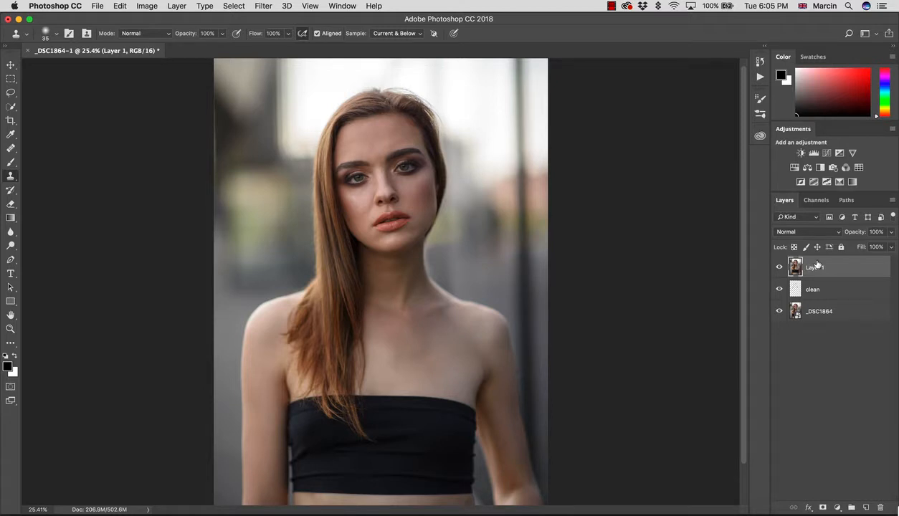
{"action": "double_click", "coordinate": [818, 269]}
{"action": "key", "text": "BackSpace"}
{"action": "key", "text": "Return"}
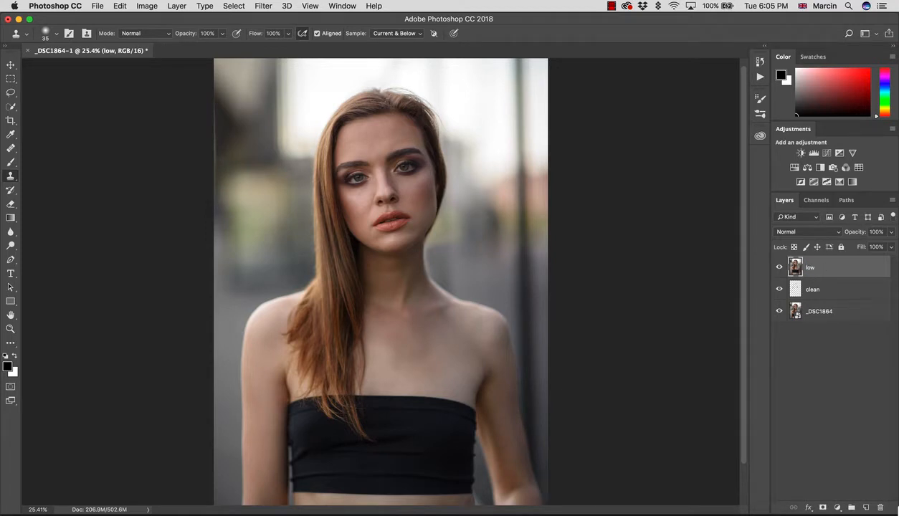
- Duplicate the low layer and rename the copy high
{"action": "key", "text": "super+j"}
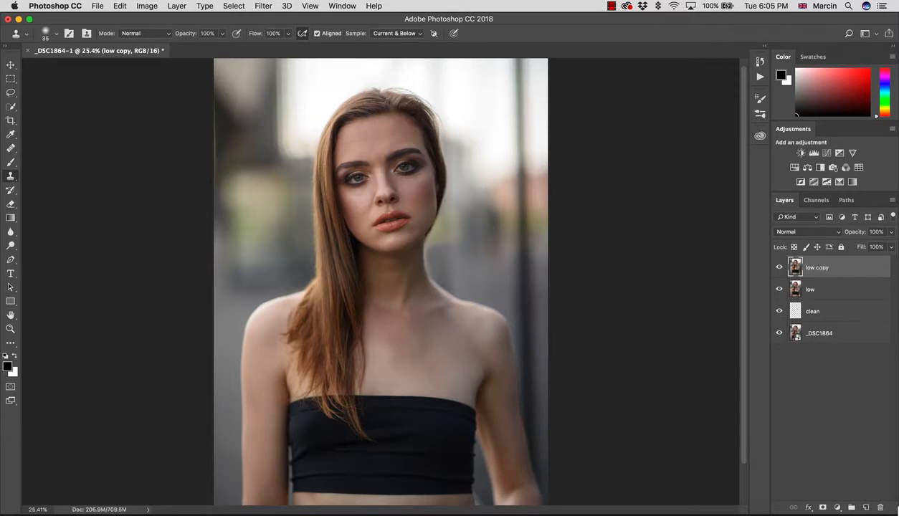
{"action": "double_click", "coordinate": [818, 267]}
{"action": "type", "text": "high"}
{"action": "key", "text": "Return"}
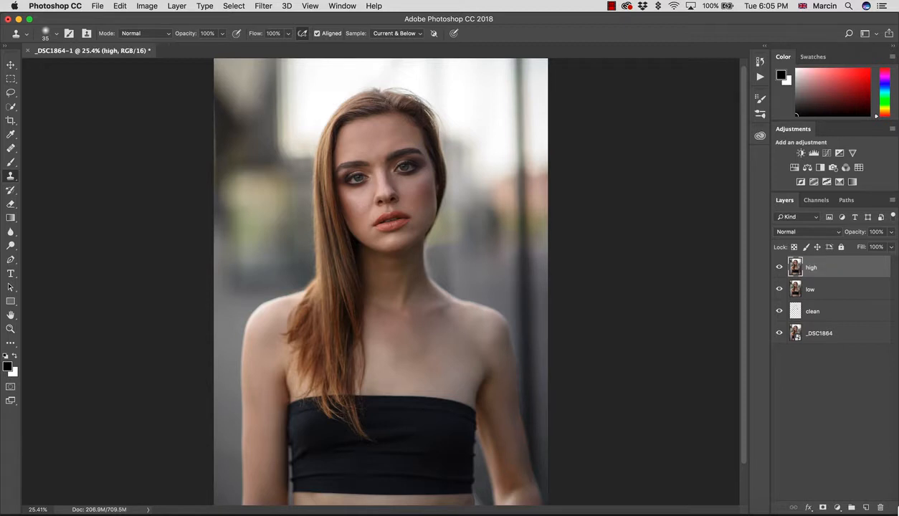
- Hide the high layer and apply a Gaussian Blur with a 12-pixel radius to the low layer
{"action": "left_click", "coordinate": [779, 267]}
{"action": "left_click", "coordinate": [795, 289]}
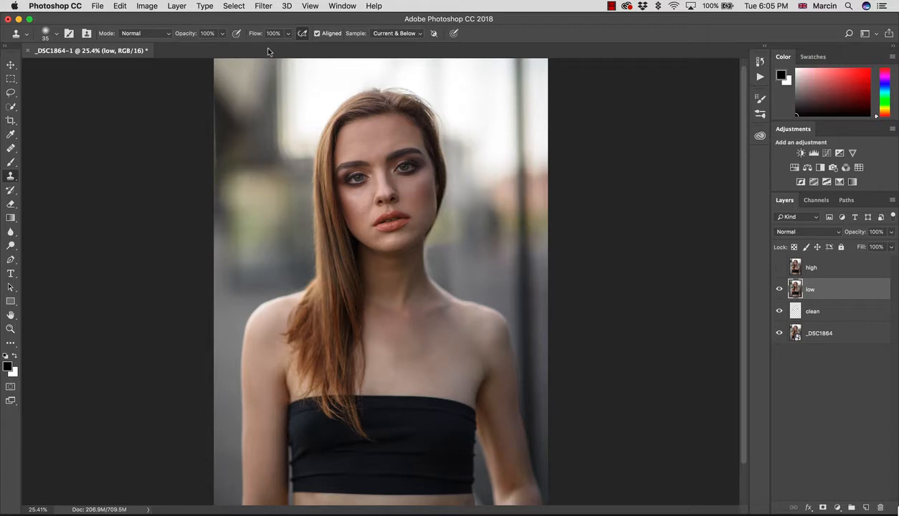
{"action": "left_click", "coordinate": [261, 8]}
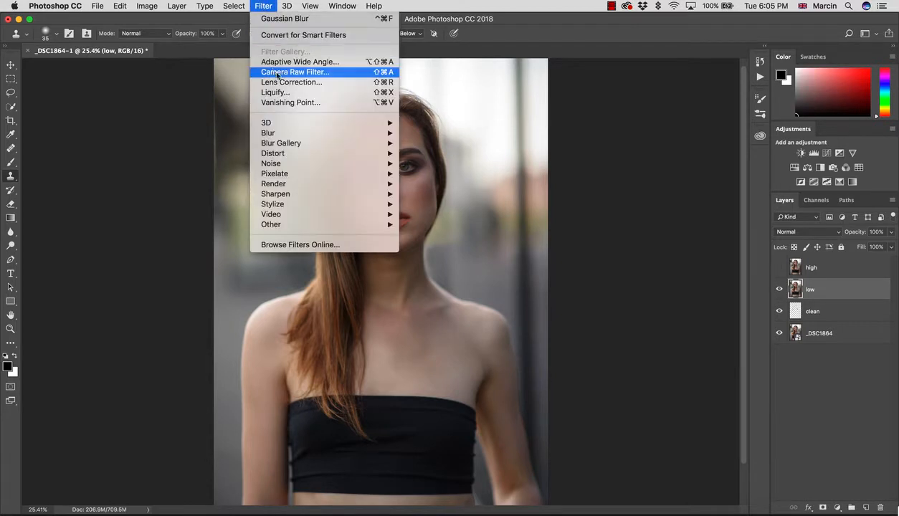
{"action": "mouse_move", "coordinate": [333, 135]}
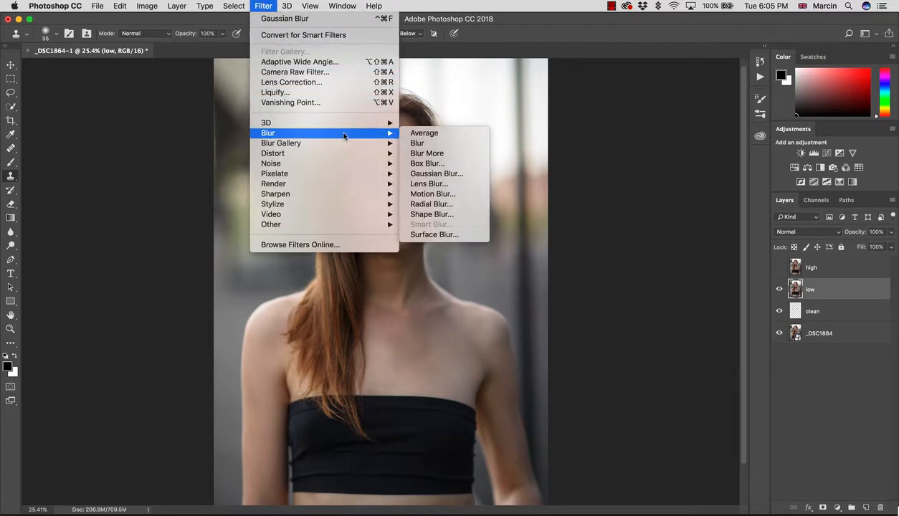
{"action": "left_click", "coordinate": [433, 174]}
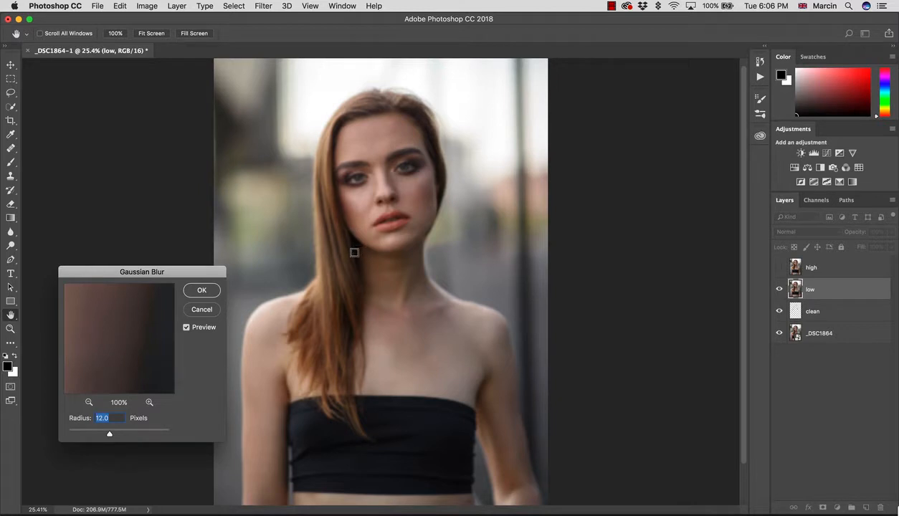
{"action": "type", "text": "15"}
{"action": "key", "text": "BackSpace"}
{"action": "type", "text": "2"}
{"action": "left_click", "coordinate": [214, 288]}
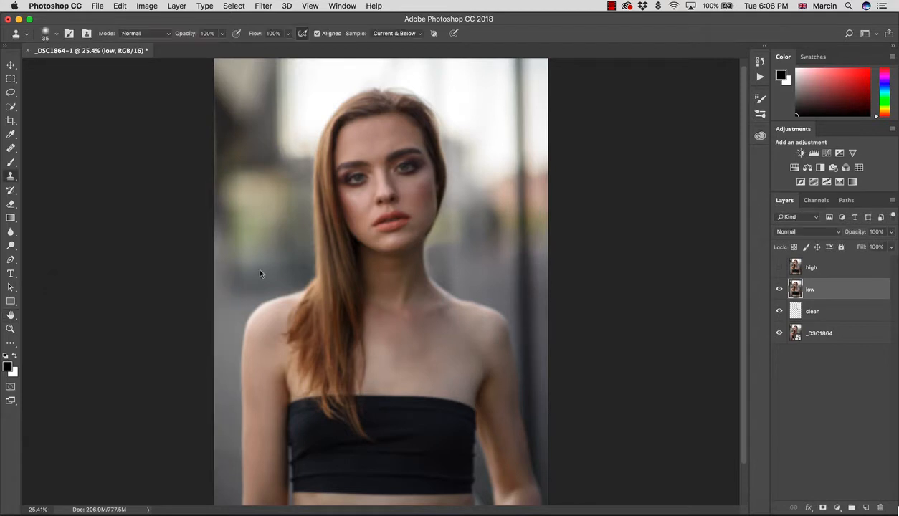
- Show the high layer and set up Apply Image on it with low as source layer, Add blending, scale 2, offset 0 and Invert
{"action": "left_click", "coordinate": [779, 268]}
{"action": "left_click", "coordinate": [796, 269]}
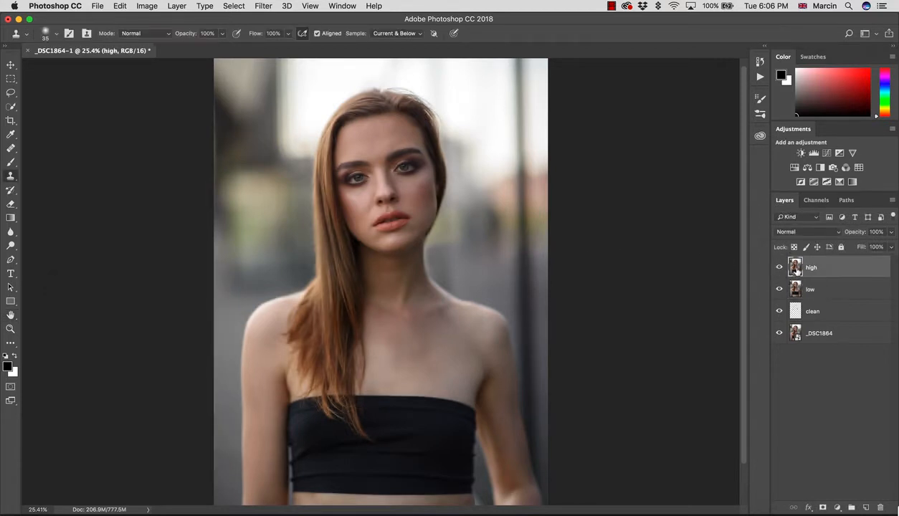
{"action": "left_click", "coordinate": [146, 7]}
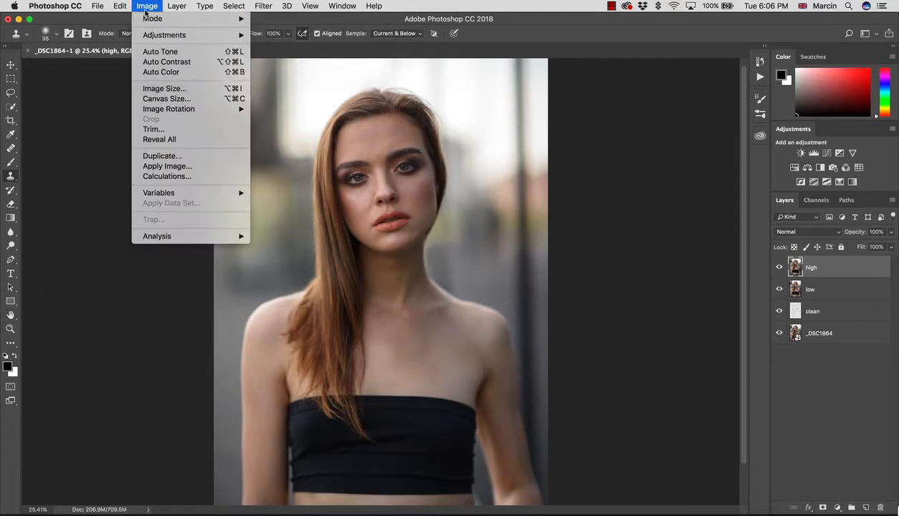
{"action": "left_click", "coordinate": [191, 167]}
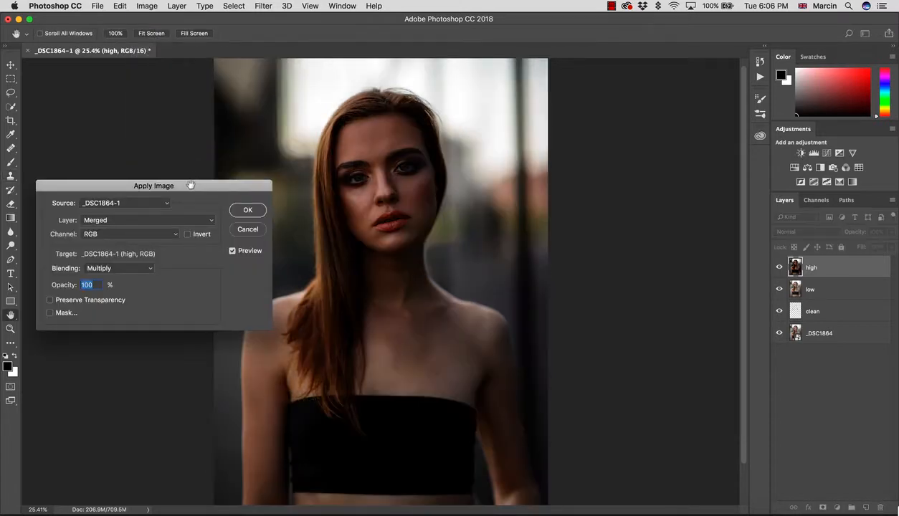
{"action": "left_click", "coordinate": [93, 219]}
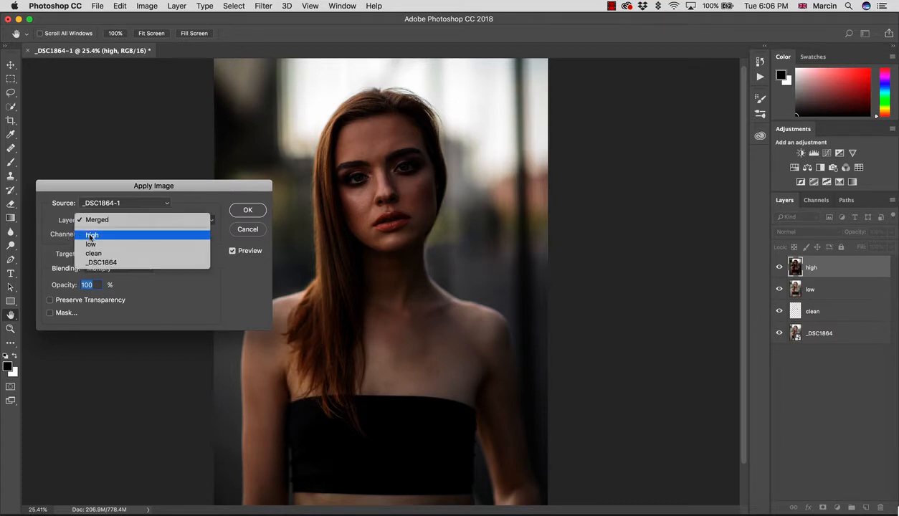
{"action": "left_click", "coordinate": [94, 244]}
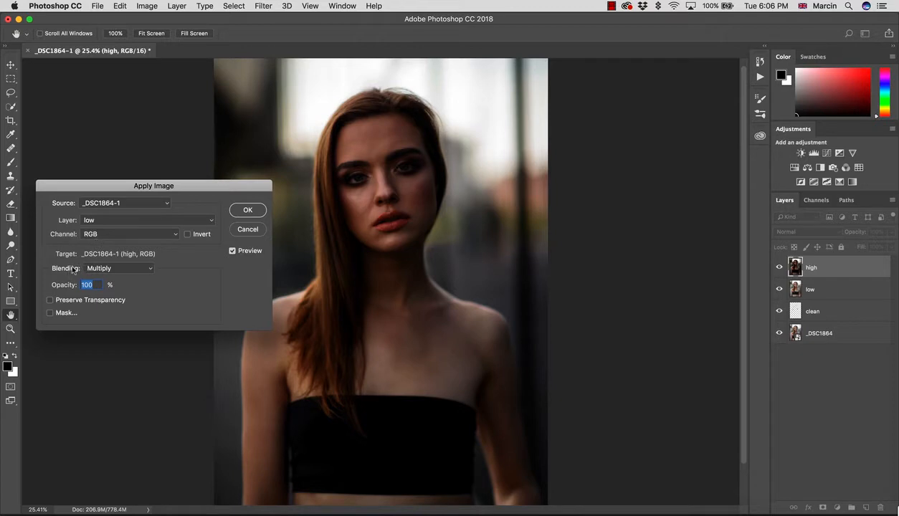
{"action": "left_click", "coordinate": [110, 268]}
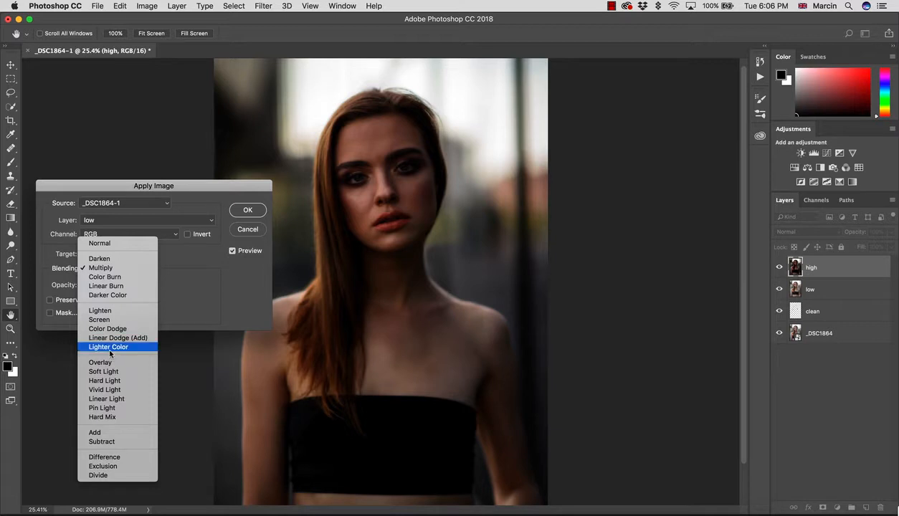
{"action": "left_click", "coordinate": [118, 432]}
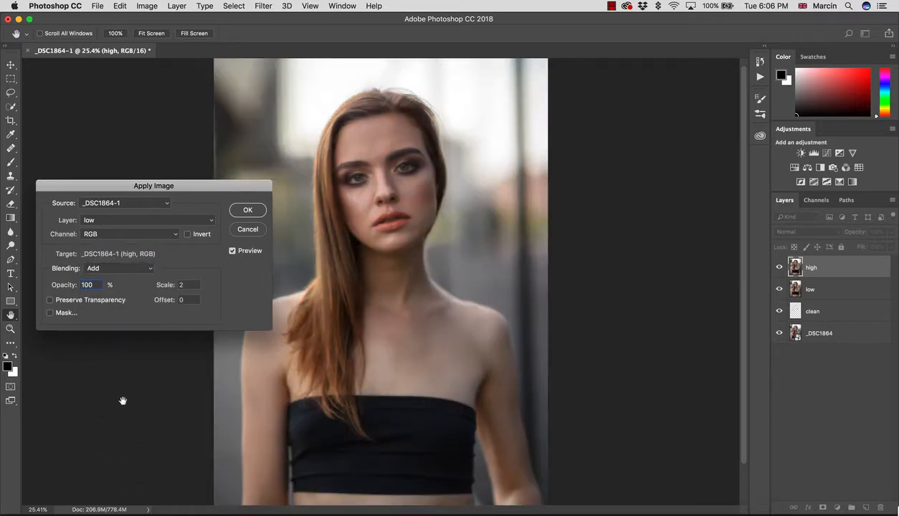
{"action": "left_click", "coordinate": [187, 235]}
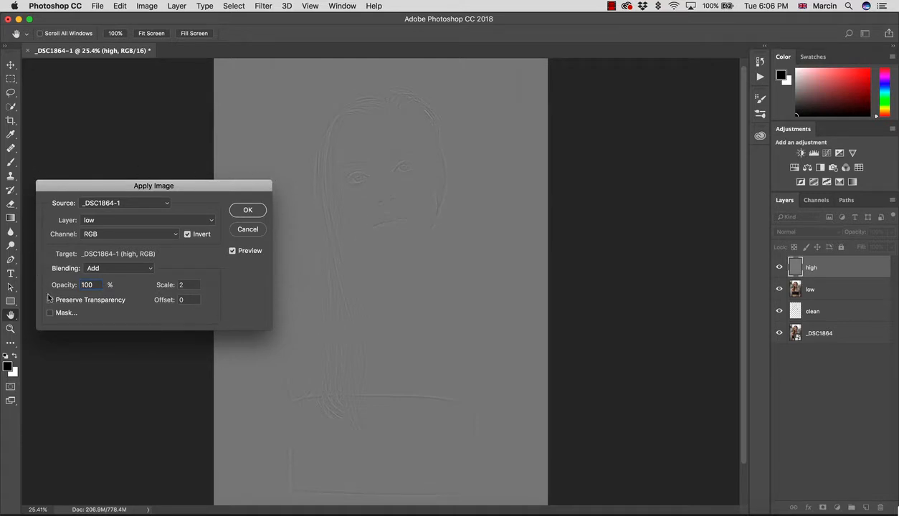
- Try Subtract blending without Invert, using scale 2 and offset 128, and restore Add blending with Invert
{"action": "left_click", "coordinate": [140, 269]}
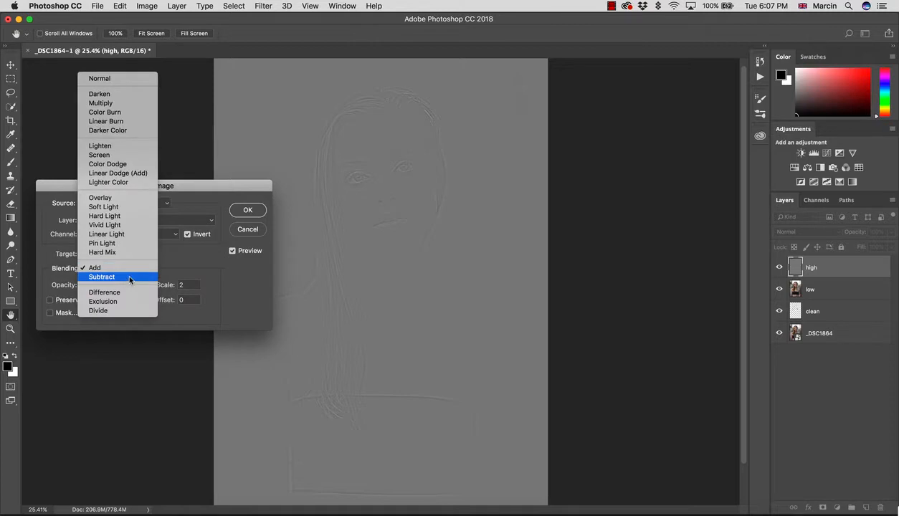
{"action": "left_click", "coordinate": [129, 277]}
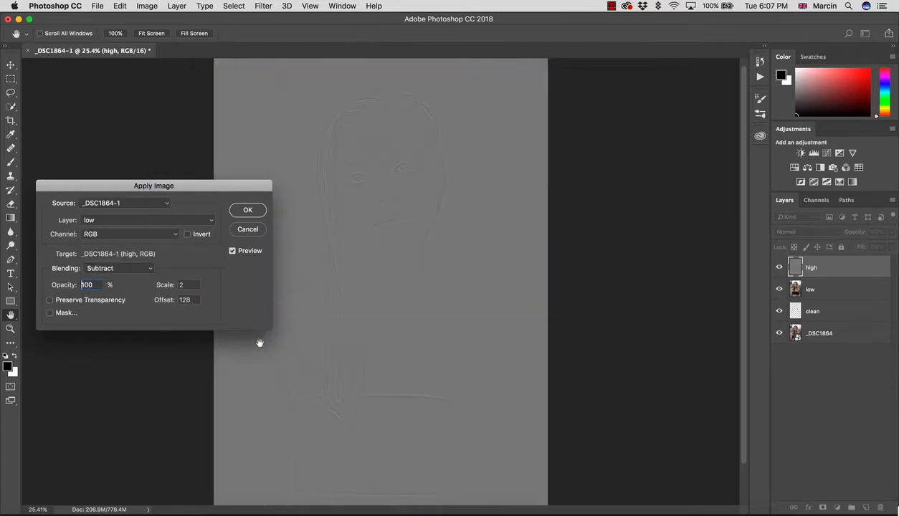
{"action": "left_click", "coordinate": [139, 269]}
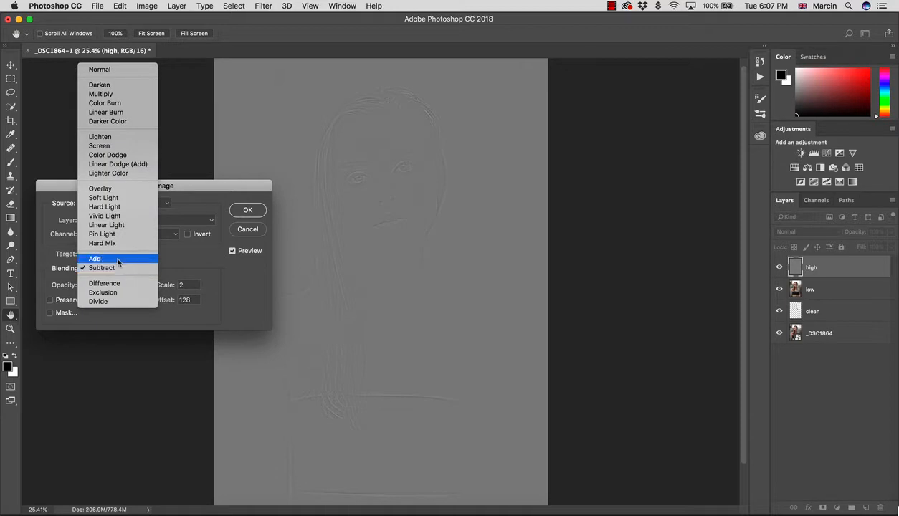
{"action": "left_click", "coordinate": [118, 261]}
{"action": "left_click", "coordinate": [186, 234]}
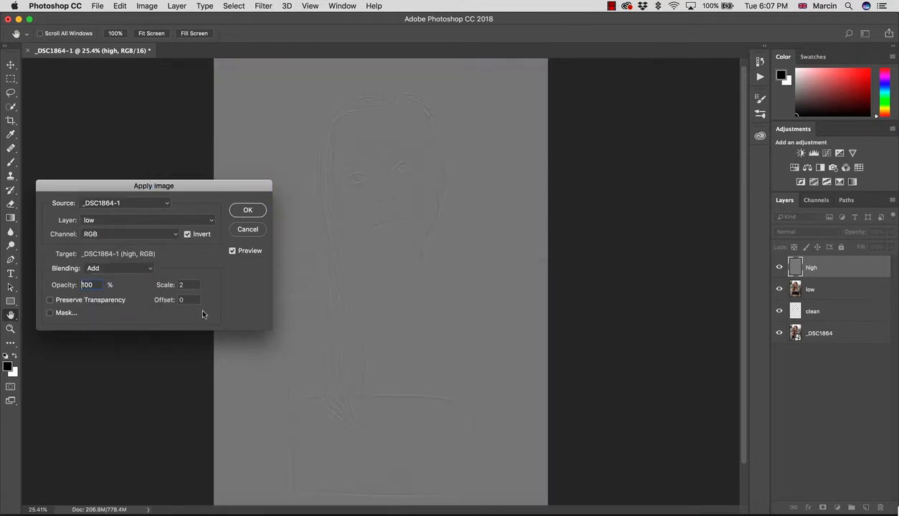
- Confirm the Apply Image settings and set the high layer's blend mode to Linear Light
{"action": "left_click", "coordinate": [239, 211]}
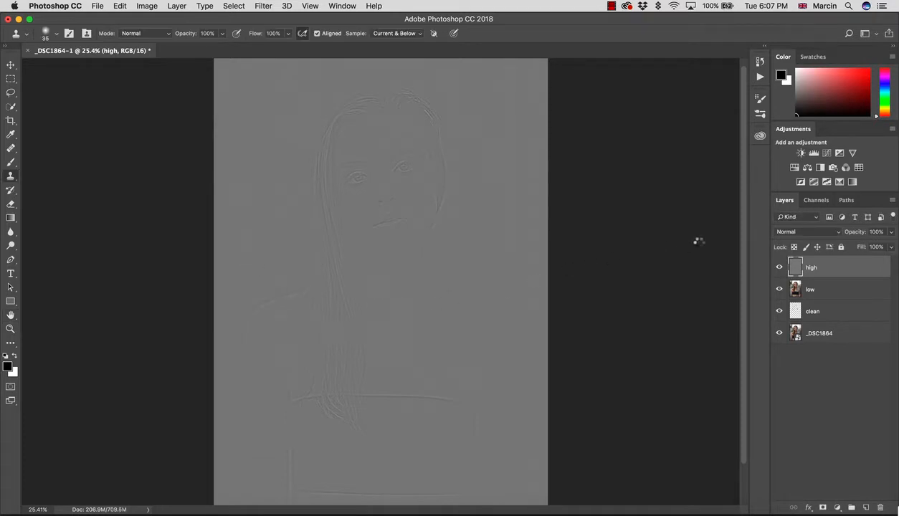
{"action": "left_click", "coordinate": [806, 232]}
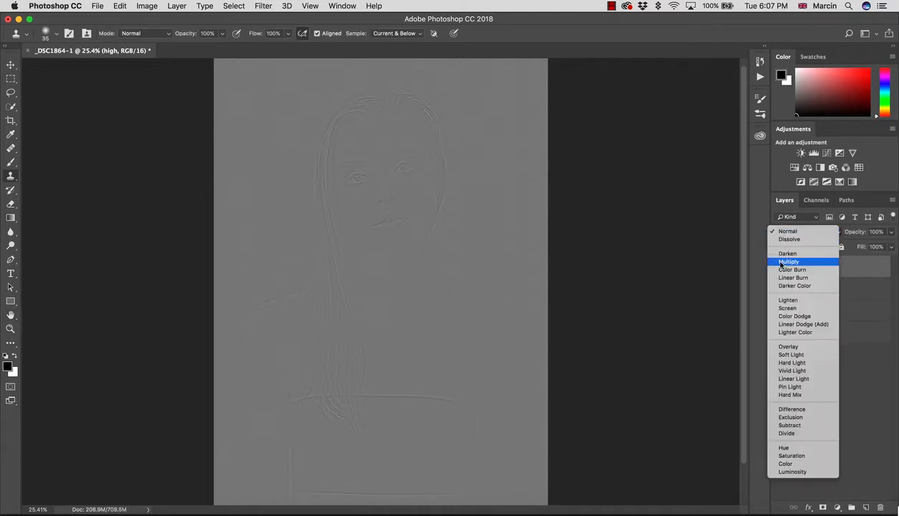
{"action": "left_click", "coordinate": [788, 379]}
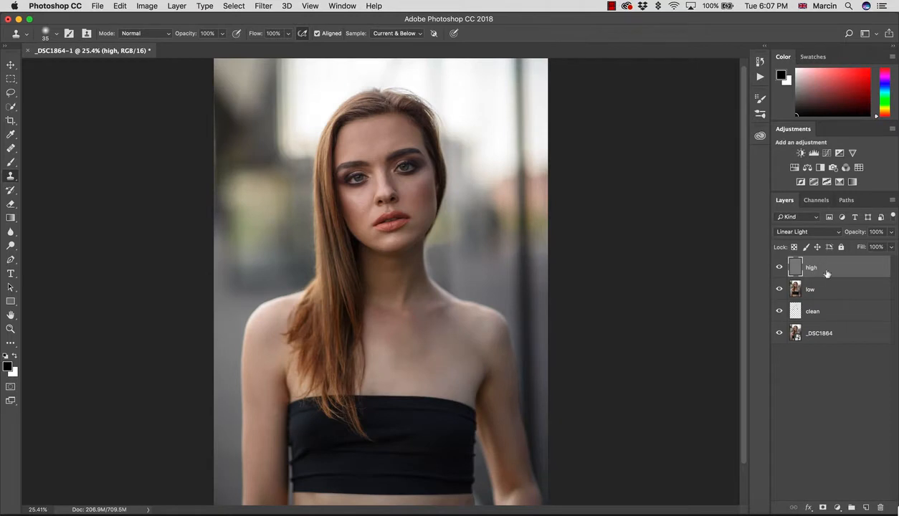
- Group the high and low layers and name the group fs
{"action": "left_click", "coordinate": [807, 286], "text": "shift"}
{"action": "key", "text": "super+g"}
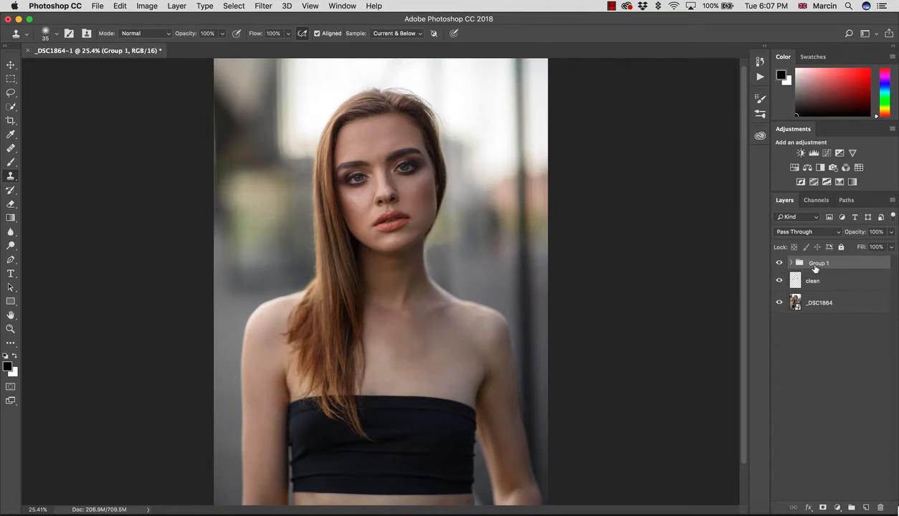
{"action": "double_click", "coordinate": [816, 263]}
{"action": "type", "text": "fs"}
{"action": "key", "text": "Return"}
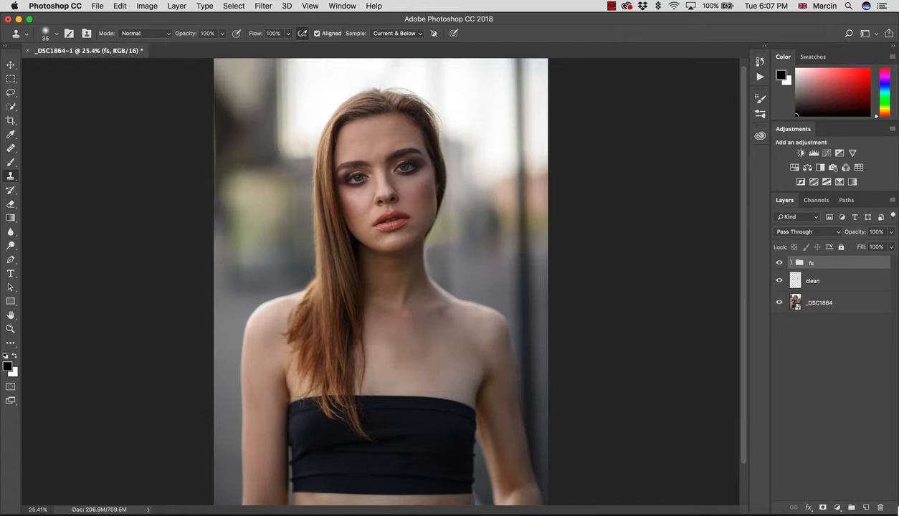
- Compare the face up close with the fs group hidden and shown
{"action": "key", "text": "z"}
{"action": "left_click_drag", "start_coordinate": [404, 163], "coordinate": [456, 183]}
{"action": "key", "text": "s"}
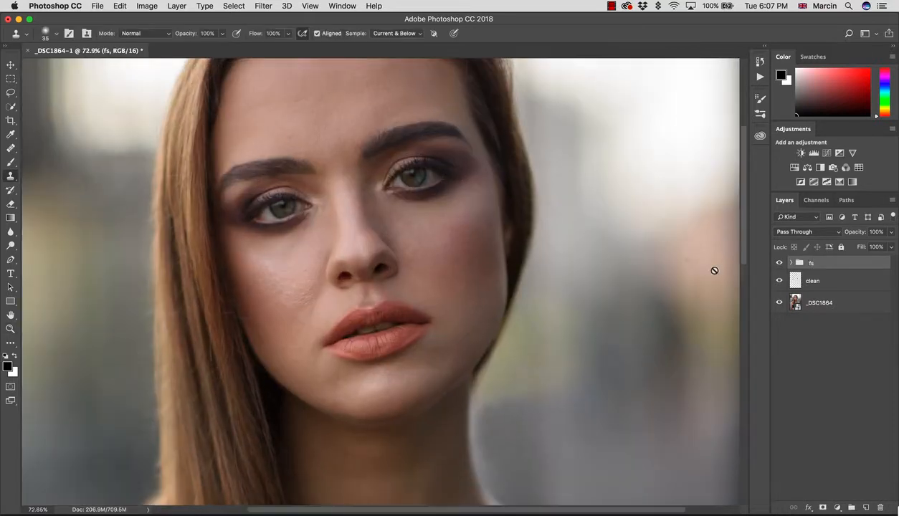
{"action": "left_click", "coordinate": [779, 264]}
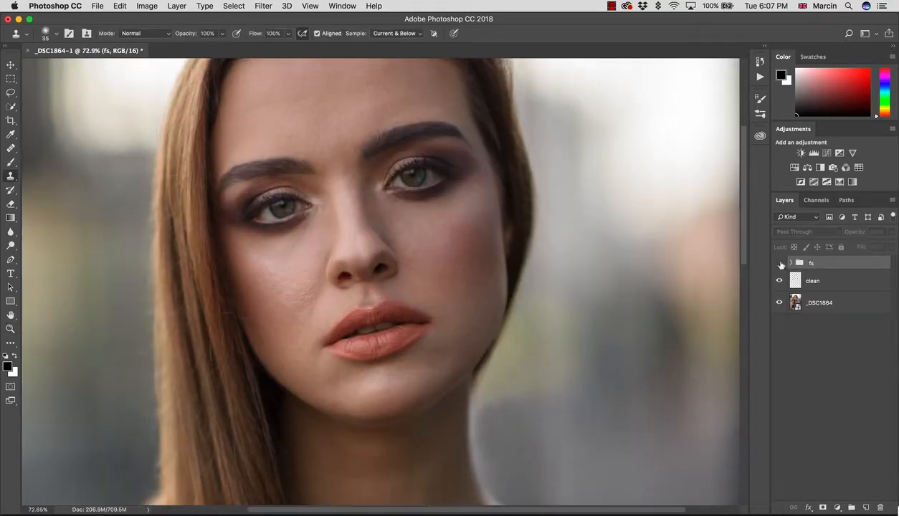
{"action": "left_click", "coordinate": [780, 263]}
{"action": "left_click", "coordinate": [780, 264]}
{"action": "left_click", "coordinate": [779, 264]}
- Review the low and high layers inside the fs group and collapse the group again
{"action": "left_click", "coordinate": [792, 263]}
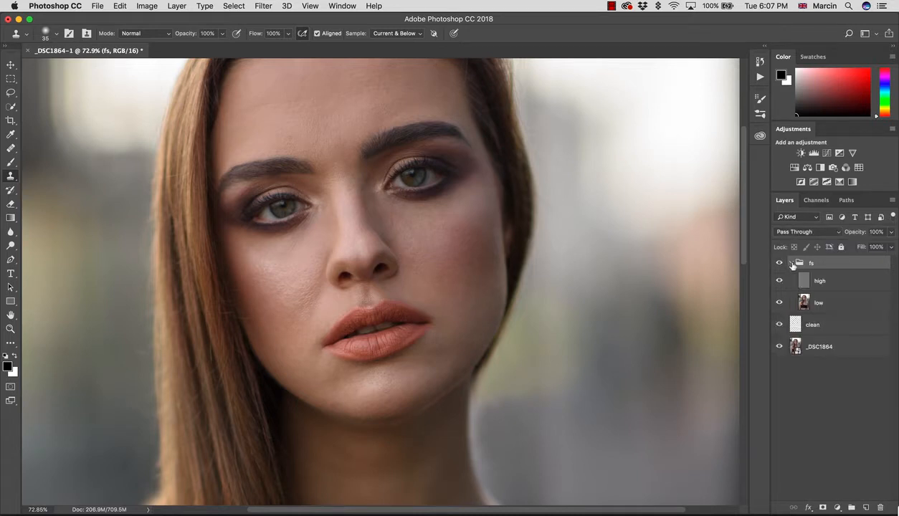
{"action": "key", "text": "z"}
{"action": "left_click_drag", "start_coordinate": [478, 304], "coordinate": [417, 315]}
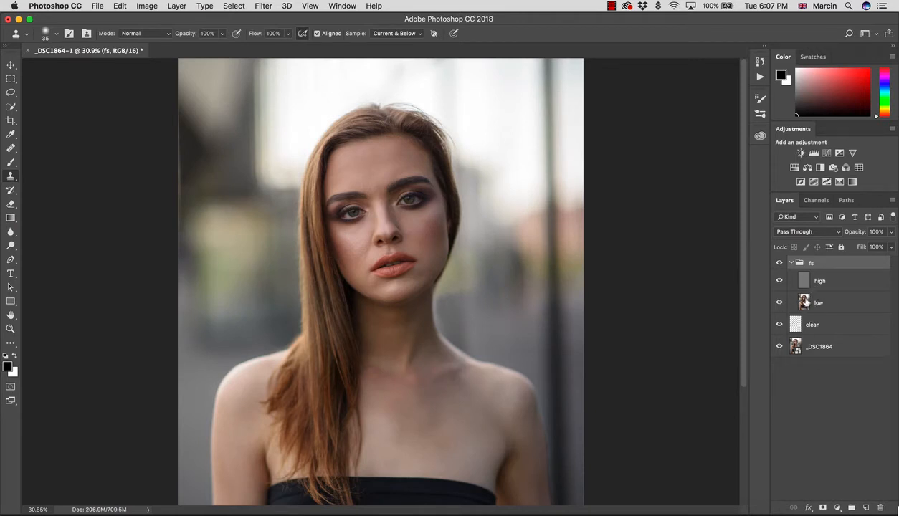
{"action": "left_click", "coordinate": [794, 300]}
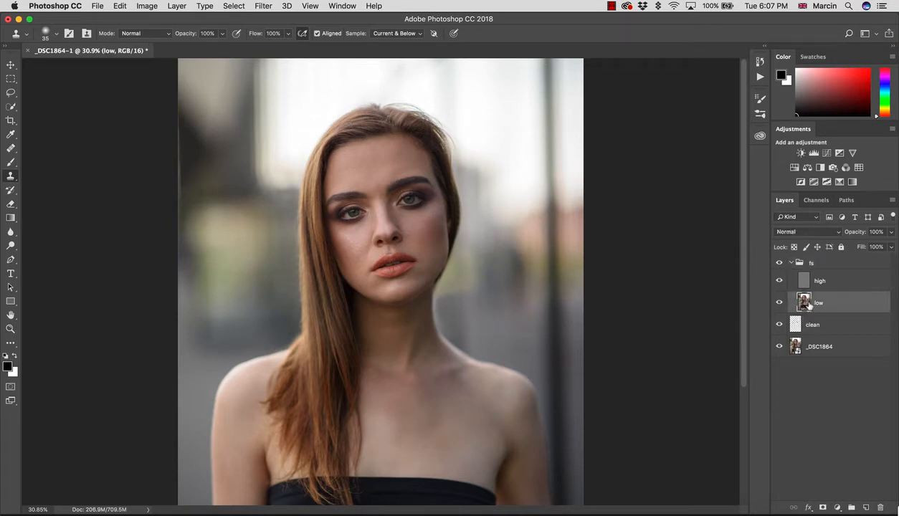
{"action": "left_click", "coordinate": [805, 279]}
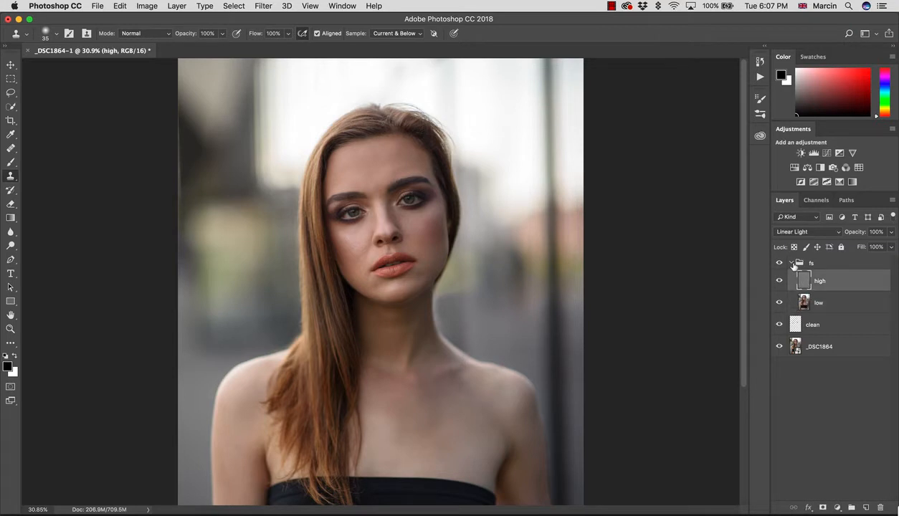
{"action": "left_click", "coordinate": [791, 263]}
- Select the high layer inside the fs group and set the Clone Stamp to sample only the Current Layer
{"action": "key", "text": "z"}
{"action": "left_click", "coordinate": [354, 181]}
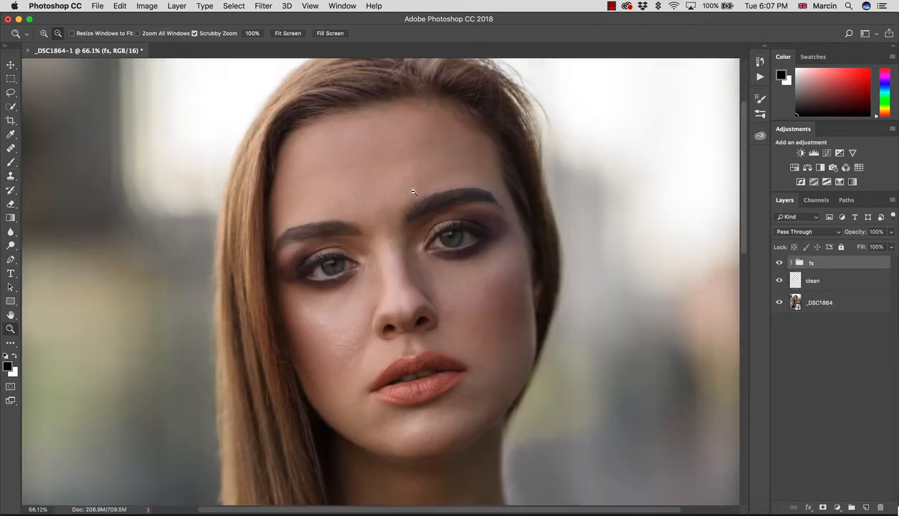
{"action": "left_click", "coordinate": [416, 168]}
{"action": "key", "text": "s"}
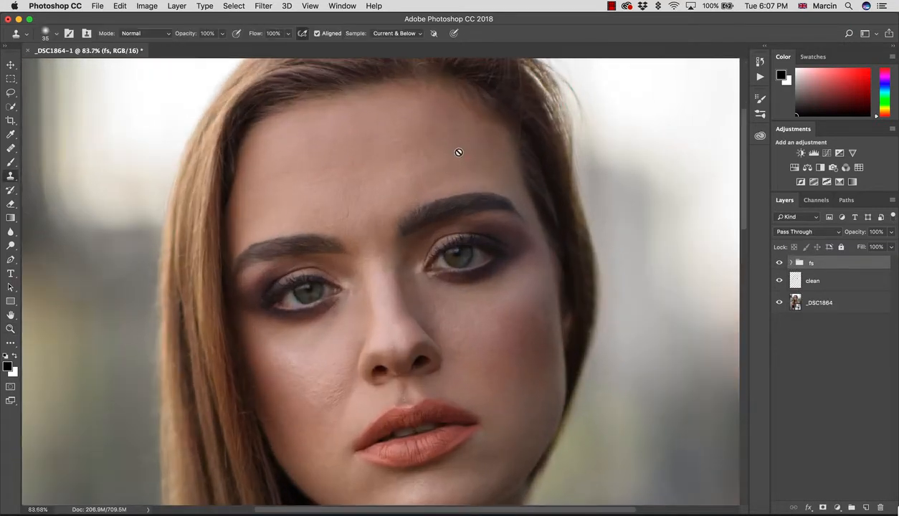
{"action": "left_click", "coordinate": [792, 263]}
{"action": "left_click", "coordinate": [791, 278]}
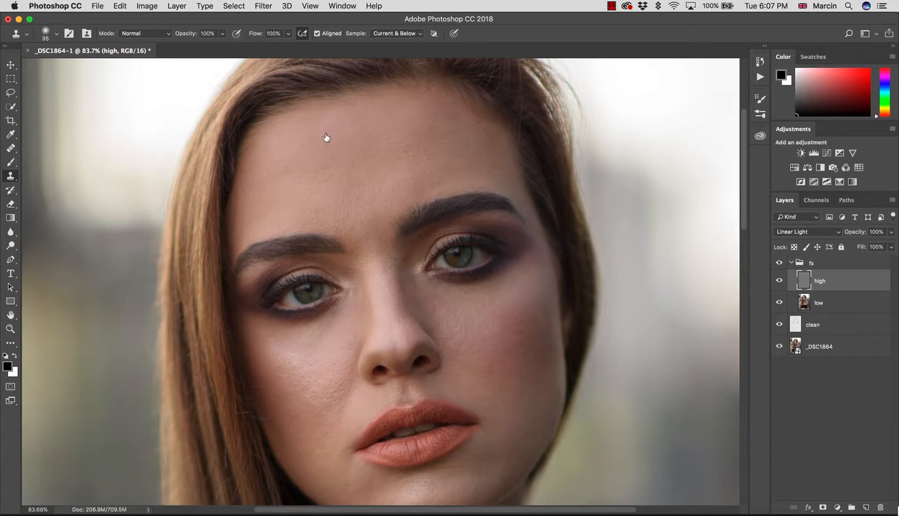
{"action": "left_click", "coordinate": [393, 34]}
{"action": "left_click", "coordinate": [388, 24]}
- Enlarge the Clone Stamp brush to 100 px and clone clean skin texture over the uneven spots on both cheeks
{"action": "key", "text": "bracketright"}
{"action": "key", "text": "bracketright"}
{"action": "key", "text": "bracketright"}
{"action": "key", "text": "bracketright"}
{"action": "key", "text": "bracketright"}
{"action": "key", "text": "bracketright"}
{"action": "left_click", "coordinate": [332, 323], "text": "alt"}
{"action": "left_click_drag", "start_coordinate": [311, 327], "coordinate": [317, 335]}
{"action": "left_click", "coordinate": [515, 340], "text": "alt"}
{"action": "left_click_drag", "start_coordinate": [508, 314], "coordinate": [535, 337]}
- Clone smooth skin texture over the blemishes on the chin and below the lower lip on the high layer
{"action": "scroll", "coordinate": [470, 209], "scroll_direction": "right", "scroll_amount": 5}
{"action": "scroll", "coordinate": [469, 209], "scroll_direction": "down", "scroll_amount": 3}
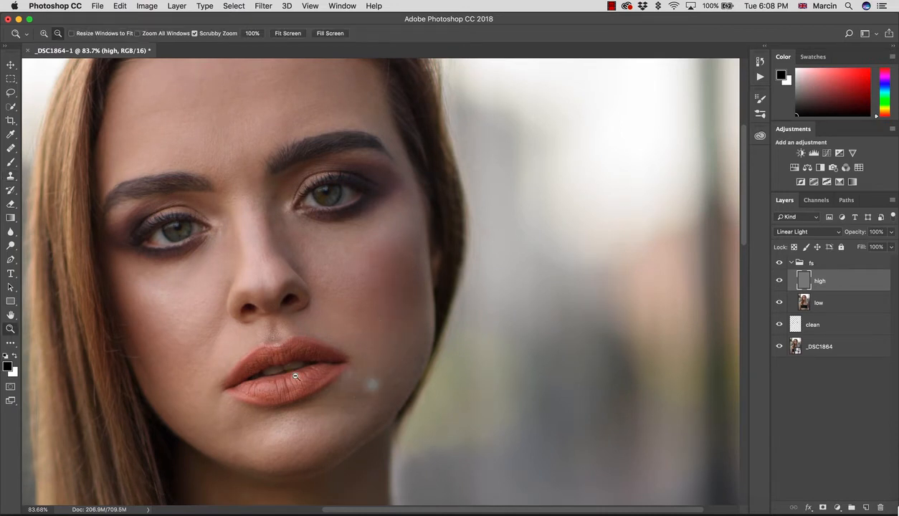
{"action": "mouse_move", "coordinate": [236, 367]}
{"action": "left_mouse_down"}
{"action": "mouse_move", "coordinate": [263, 360]}
{"action": "mouse_move", "coordinate": [253, 286]}
{"action": "left_mouse_up"}
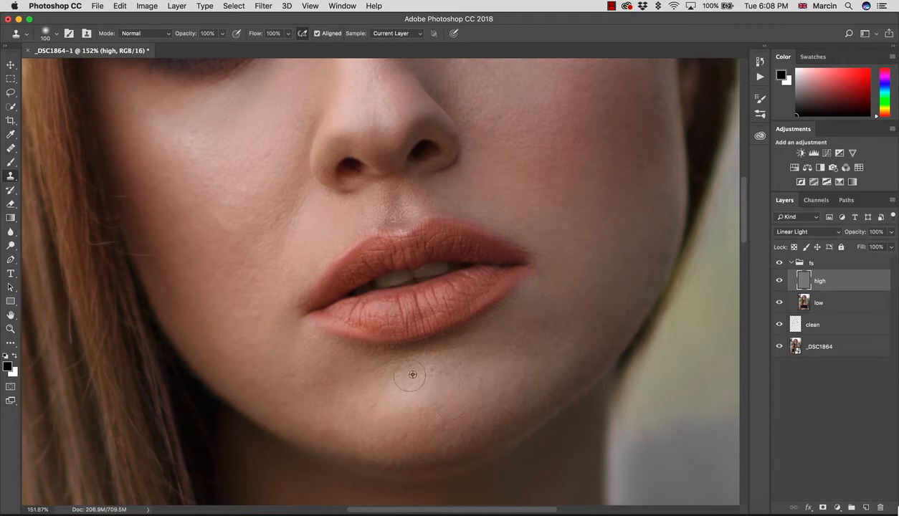
{"action": "left_click", "coordinate": [383, 368], "text": "alt"}
{"action": "left_click_drag", "start_coordinate": [358, 357], "coordinate": [360, 400]}
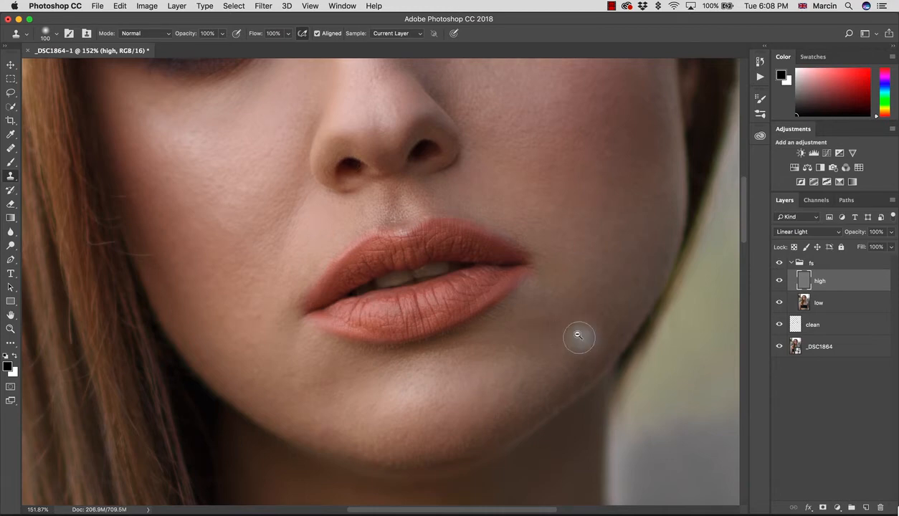
{"action": "left_click_drag", "start_coordinate": [578, 335], "coordinate": [546, 326]}
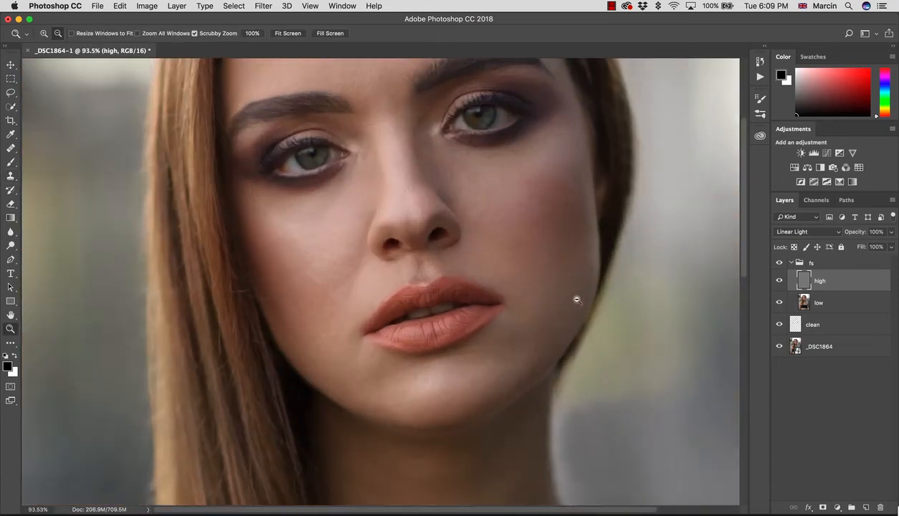
- Clone clean texture over the skin above the upper lip and beside the corner of the mouth
{"action": "left_click_drag", "start_coordinate": [534, 293], "coordinate": [578, 300]}
{"action": "left_click", "coordinate": [469, 247], "text": "alt"}
{"action": "left_click_drag", "start_coordinate": [473, 273], "coordinate": [504, 297]}
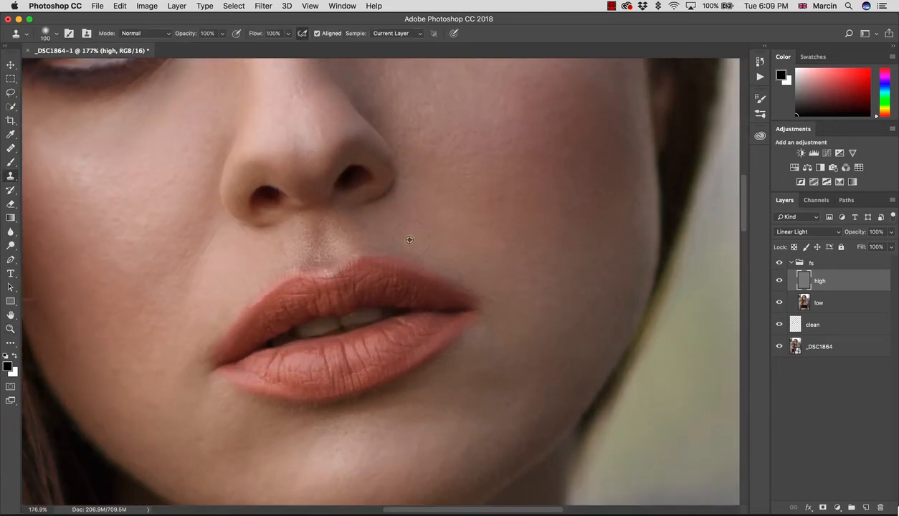
{"action": "key", "text": "ctrl+space"}
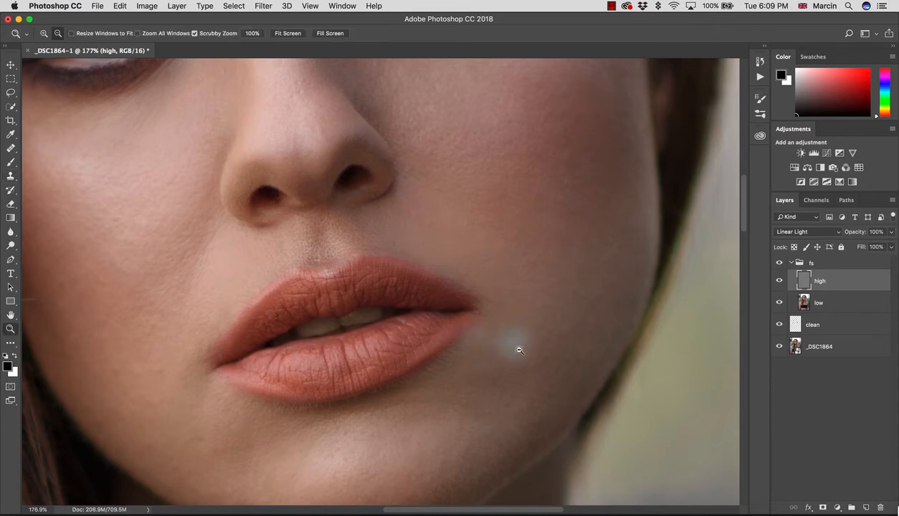
{"action": "mouse_move", "coordinate": [517, 345]}
{"action": "left_mouse_down"}
{"action": "mouse_move", "coordinate": [484, 355]}
{"action": "mouse_move", "coordinate": [506, 370]}
{"action": "left_mouse_up"}
- Even out the skin texture along the nose and the area under the eye with the Clone Stamp
{"action": "key", "text": "ctrl+space"}
{"action": "left_click_drag", "start_coordinate": [469, 249], "coordinate": [466, 227]}
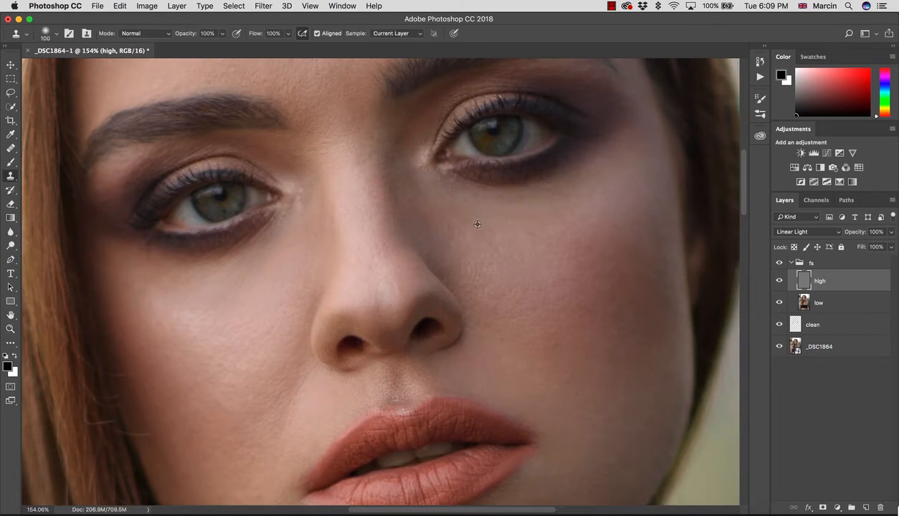
{"action": "left_click", "coordinate": [383, 246], "text": "alt"}
{"action": "left_click_drag", "start_coordinate": [380, 251], "coordinate": [370, 259]}
{"action": "left_click", "coordinate": [366, 207], "text": "alt"}
- Clone clean skin texture over the forehead between and above the eyebrows
{"action": "scroll", "coordinate": [312, 165], "scroll_direction": "up", "scroll_amount": 5}
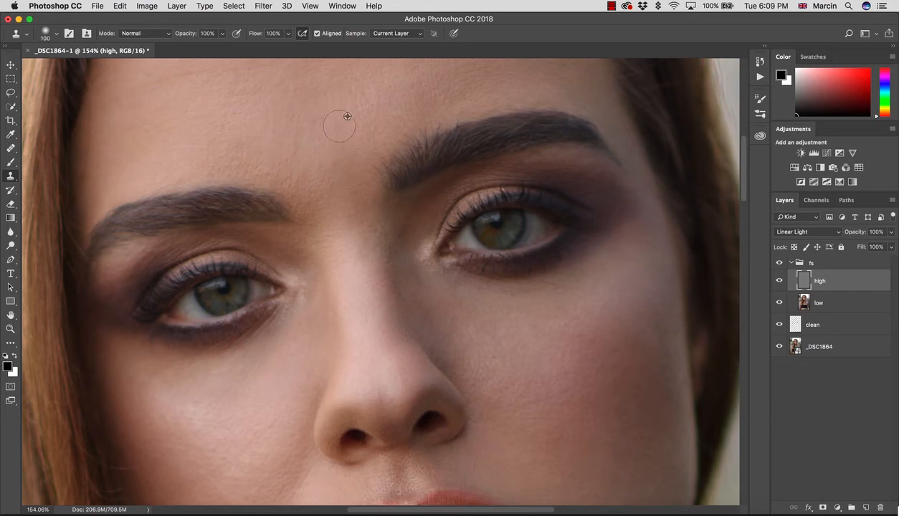
{"action": "scroll", "coordinate": [359, 114], "scroll_direction": "up", "scroll_amount": 3}
{"action": "scroll", "coordinate": [360, 115], "scroll_direction": "right", "scroll_amount": 2}
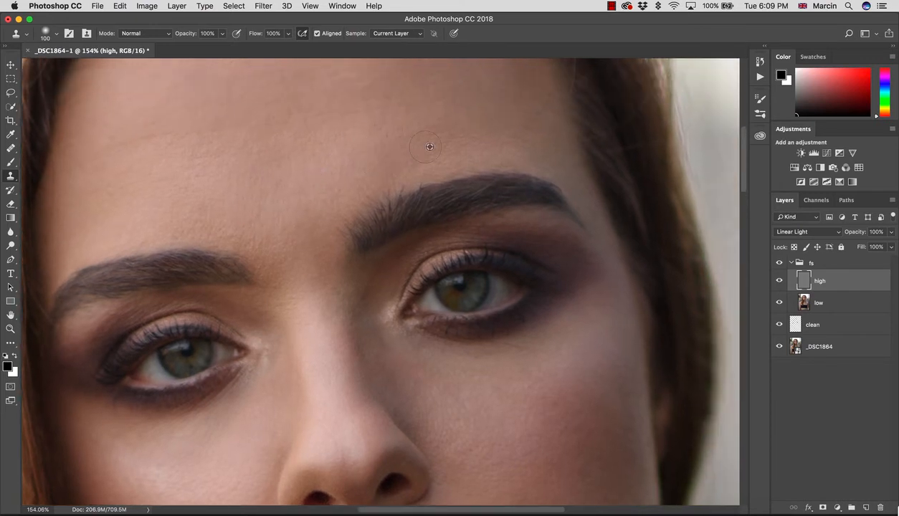
{"action": "key", "text": "z"}
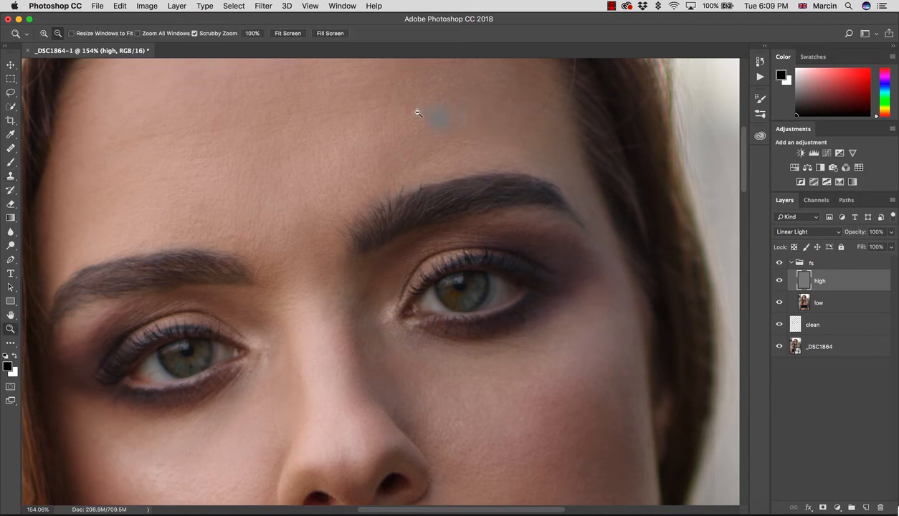
{"action": "left_click", "coordinate": [420, 132], "text": "alt"}
- Refine the texture of the lower chin and along the jawline with the Clone Stamp
{"action": "scroll", "coordinate": [448, 345], "scroll_direction": "down", "scroll_amount": 5}
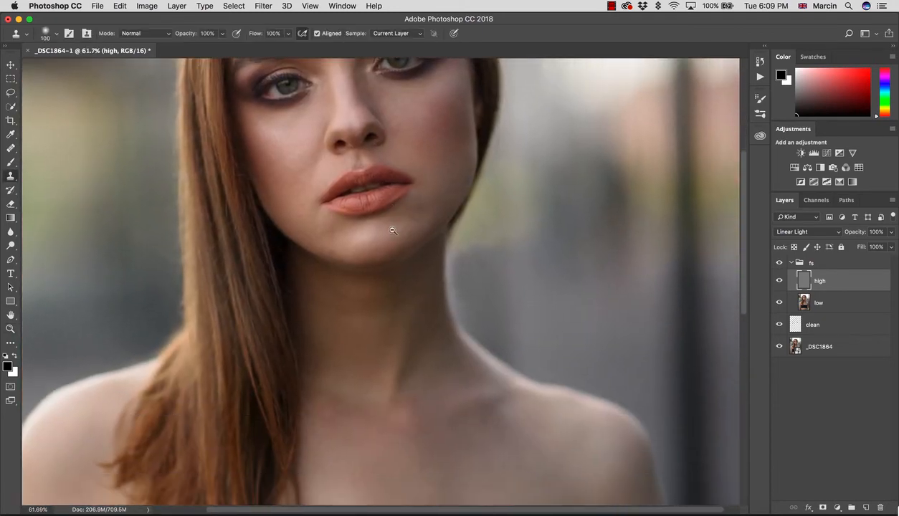
{"action": "key", "text": "z"}
{"action": "left_click", "coordinate": [371, 259], "text": "alt"}
{"action": "key", "text": "z"}
{"action": "left_click_drag", "start_coordinate": [370, 259], "coordinate": [387, 269]}
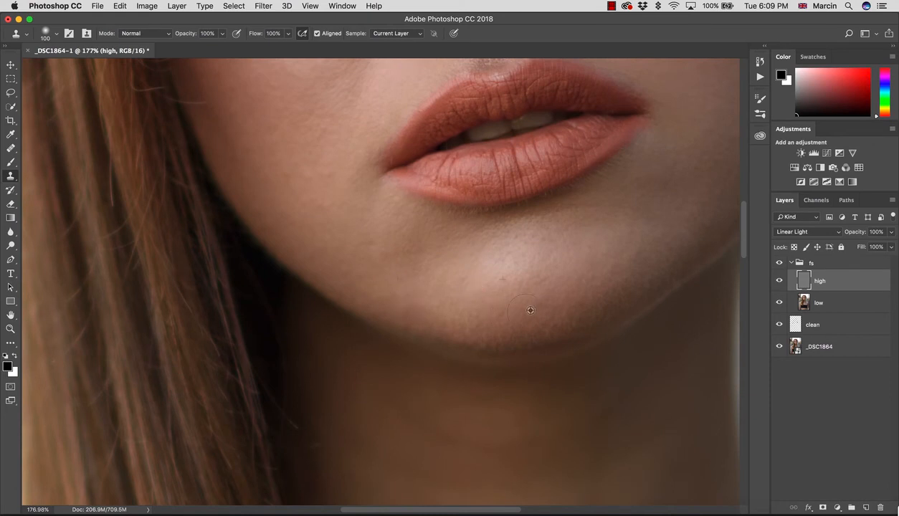
{"action": "key", "text": "z"}
{"action": "mouse_move", "coordinate": [530, 310]}
{"action": "left_mouse_down"}
{"action": "mouse_move", "coordinate": [565, 289]}
{"action": "mouse_move", "coordinate": [558, 293]}
{"action": "left_mouse_up"}
{"action": "left_click_drag", "start_coordinate": [478, 249], "coordinate": [554, 252]}
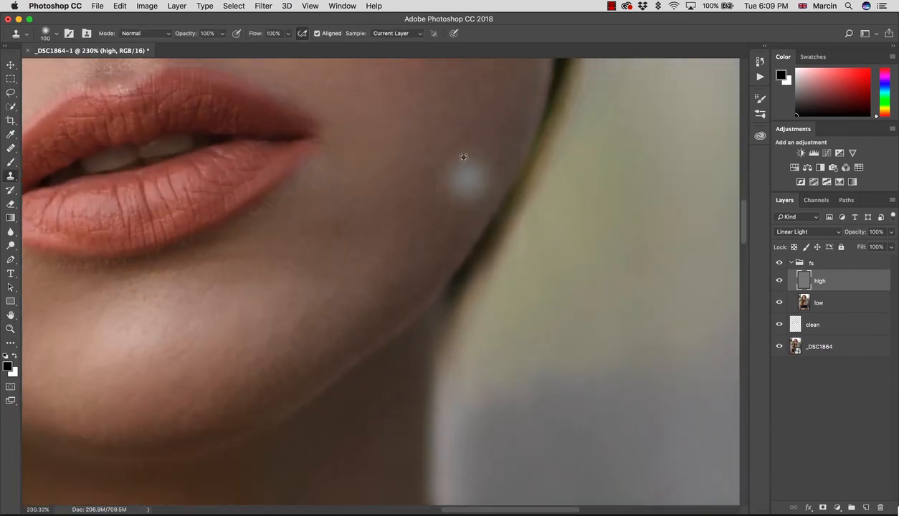
- Examine the whole portrait and the skin of the neck and chest for remaining texture flaws
{"action": "key", "text": "z"}
{"action": "left_click_drag", "start_coordinate": [446, 236], "coordinate": [388, 281]}
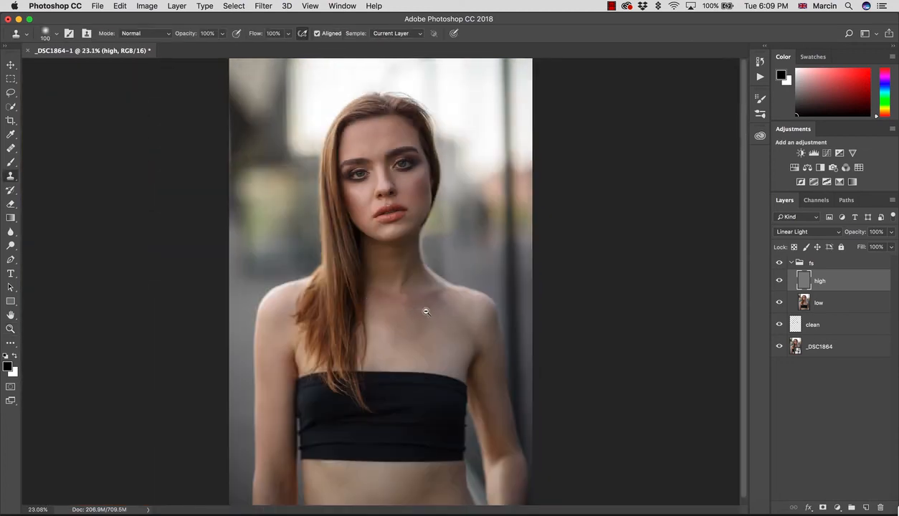
{"action": "key", "text": "z"}
{"action": "mouse_move", "coordinate": [391, 281]}
{"action": "left_mouse_down"}
{"action": "mouse_move", "coordinate": [417, 287]}
{"action": "mouse_move", "coordinate": [391, 248]}
{"action": "mouse_move", "coordinate": [435, 223]}
{"action": "left_mouse_up"}
{"action": "key", "text": "z"}
{"action": "key", "text": "z"}
{"action": "left_click_drag", "start_coordinate": [453, 285], "coordinate": [352, 322]}
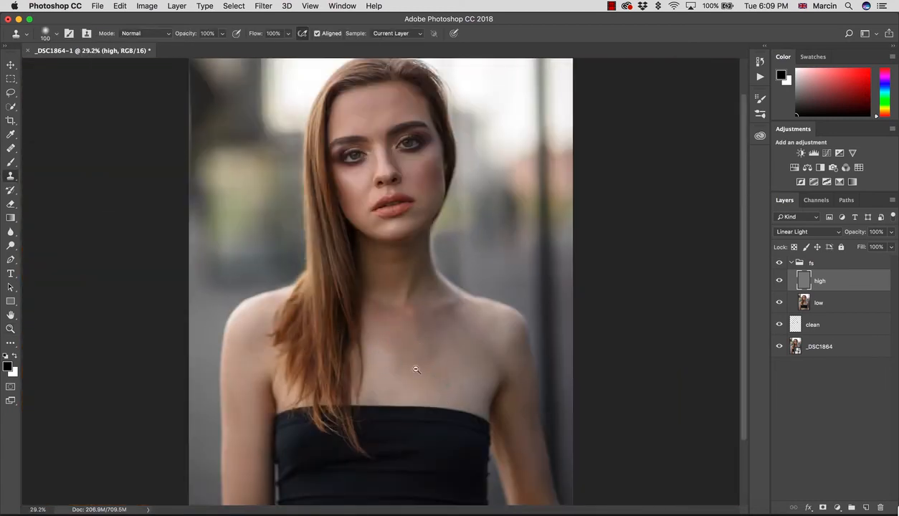
- Enlarge the Clone Stamp brush to 250 px and clone clean skin texture over the midriff below the black top
{"action": "key", "text": "z"}
{"action": "mouse_move", "coordinate": [434, 421]}
{"action": "left_mouse_down"}
{"action": "mouse_move", "coordinate": [406, 432]}
{"action": "mouse_move", "coordinate": [473, 434]}
{"action": "left_mouse_up"}
{"action": "key", "text": "z"}
{"action": "left_click_drag", "start_coordinate": [416, 391], "coordinate": [409, 363]}
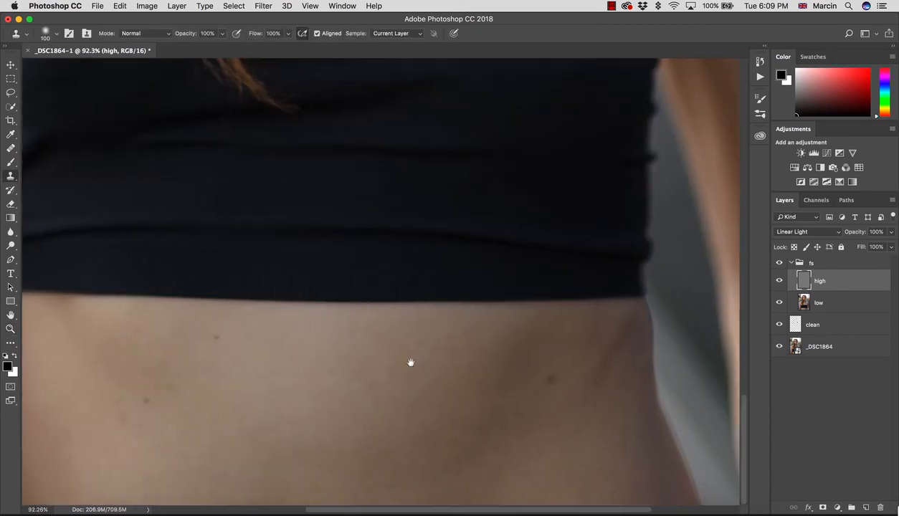
{"action": "key", "text": "alt+space"}
{"action": "left_click_drag", "start_coordinate": [472, 429], "coordinate": [433, 435]}
{"action": "left_click_drag", "start_coordinate": [488, 490], "coordinate": [542, 488]}
{"action": "key", "text": "bracketright"}
{"action": "key", "text": "bracketright"}
{"action": "key", "text": "bracketright"}
{"action": "key", "text": "bracketright"}
{"action": "key", "text": "bracketright"}
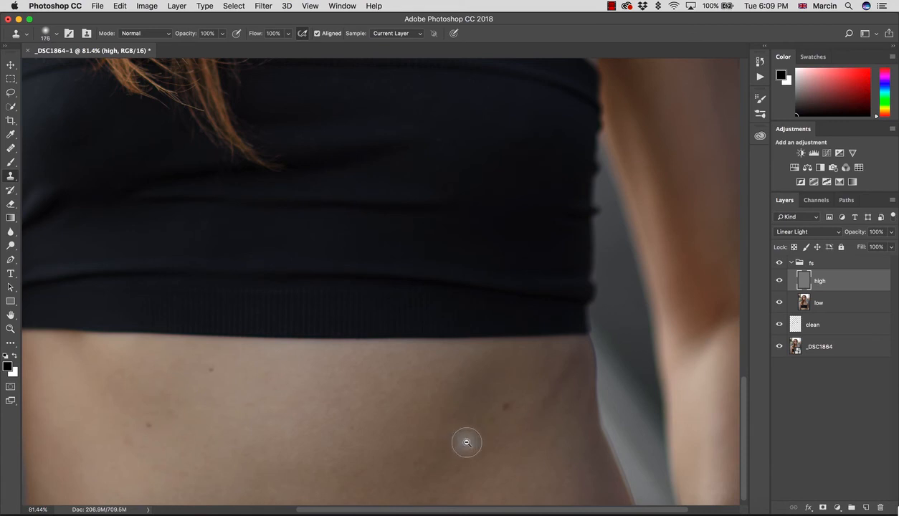
{"action": "left_click", "coordinate": [408, 415], "text": "alt"}
{"action": "key", "text": "space"}
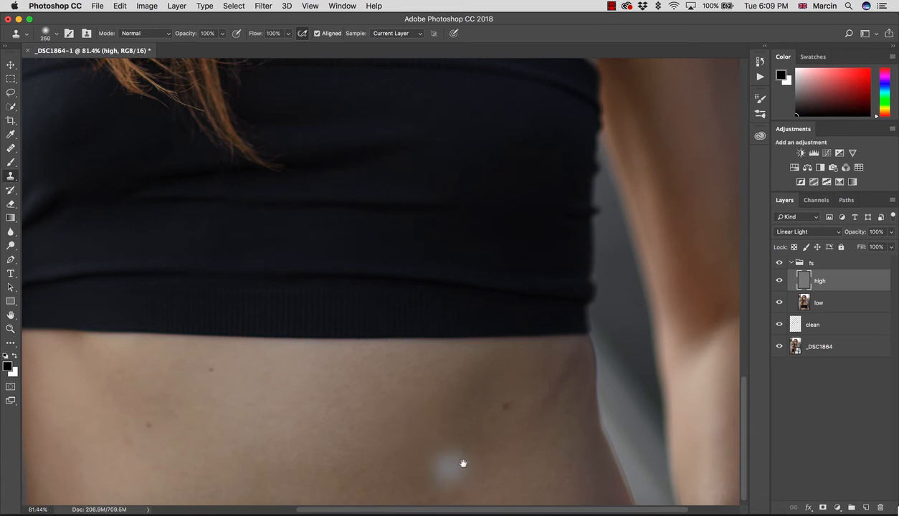
{"action": "left_click_drag", "start_coordinate": [463, 464], "coordinate": [442, 451]}
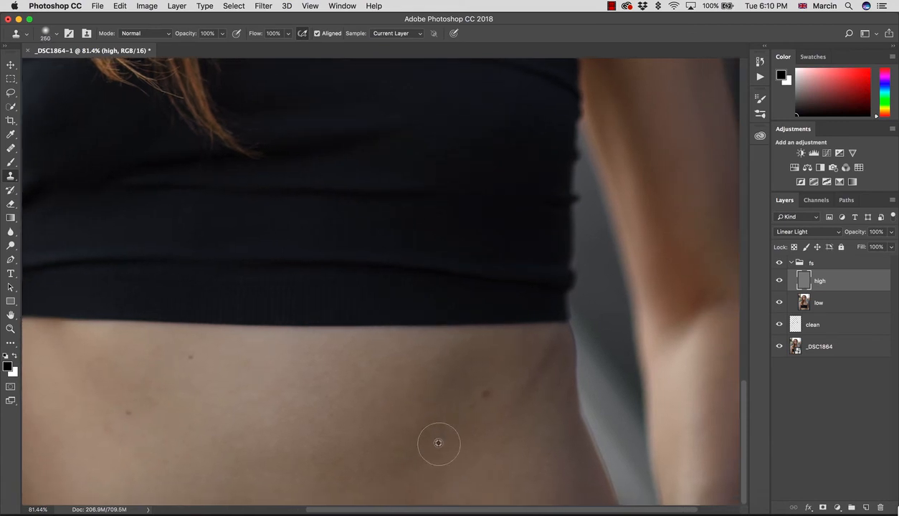
- Clone more skin texture over the side of the midriff near the waist and the photo's lower edge
{"action": "key", "text": "z"}
{"action": "left_click", "coordinate": [288, 33]}
{"action": "key", "text": "space"}
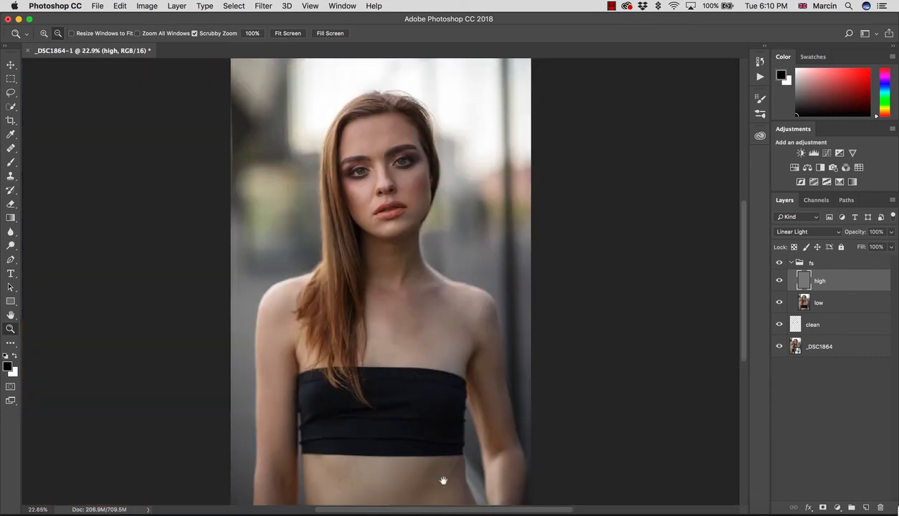
{"action": "left_click_drag", "start_coordinate": [443, 481], "coordinate": [425, 390]}
{"action": "left_click_drag", "start_coordinate": [433, 414], "coordinate": [506, 426]}
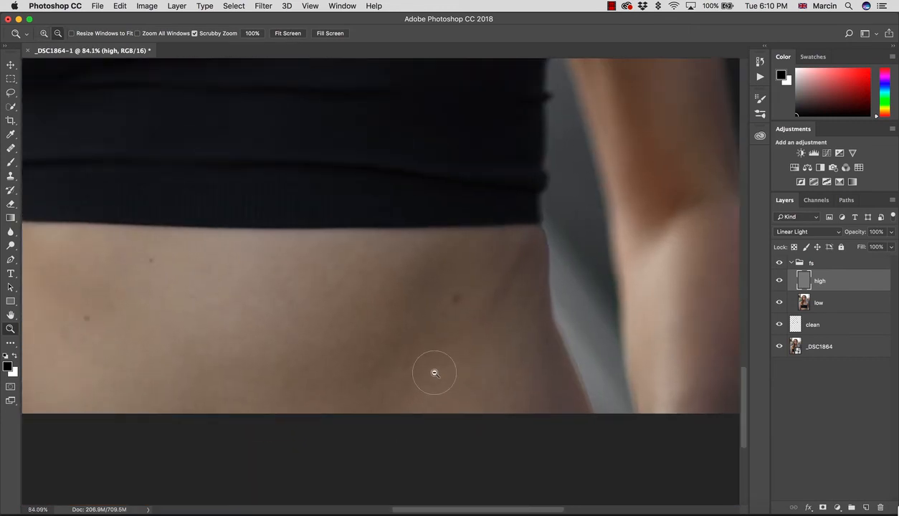
{"action": "key", "text": "s"}
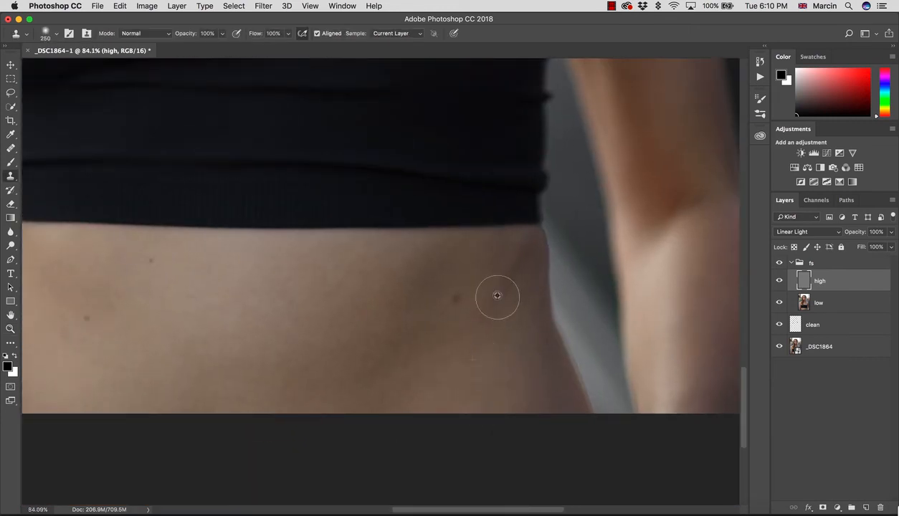
{"action": "key", "text": "z"}
{"action": "mouse_move", "coordinate": [459, 343]}
{"action": "left_mouse_down"}
{"action": "mouse_move", "coordinate": [395, 355]}
{"action": "mouse_move", "coordinate": [396, 296]}
{"action": "left_mouse_up"}
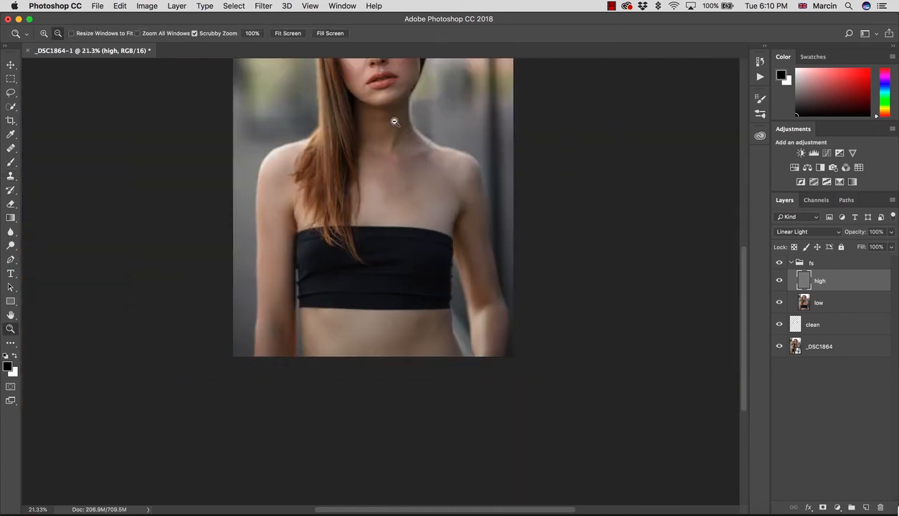
- Retouch the skin texture of the cheek next to the long hair with the 250 px Clone Stamp
{"action": "mouse_move", "coordinate": [395, 122]}
{"action": "left_mouse_down"}
{"action": "mouse_move", "coordinate": [380, 90]}
{"action": "mouse_move", "coordinate": [391, 139]}
{"action": "mouse_move", "coordinate": [374, 235]}
{"action": "mouse_move", "coordinate": [424, 158]}
{"action": "mouse_move", "coordinate": [459, 159]}
{"action": "left_mouse_up"}
{"action": "key", "text": "s"}
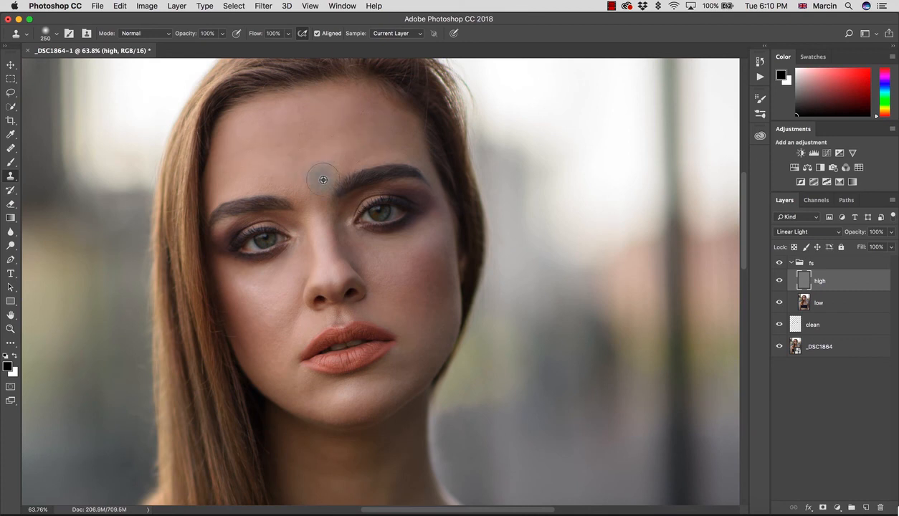
{"action": "left_click", "coordinate": [279, 299], "text": "alt"}
{"action": "left_click", "coordinate": [272, 301]}
{"action": "left_click", "coordinate": [269, 314], "text": "alt"}
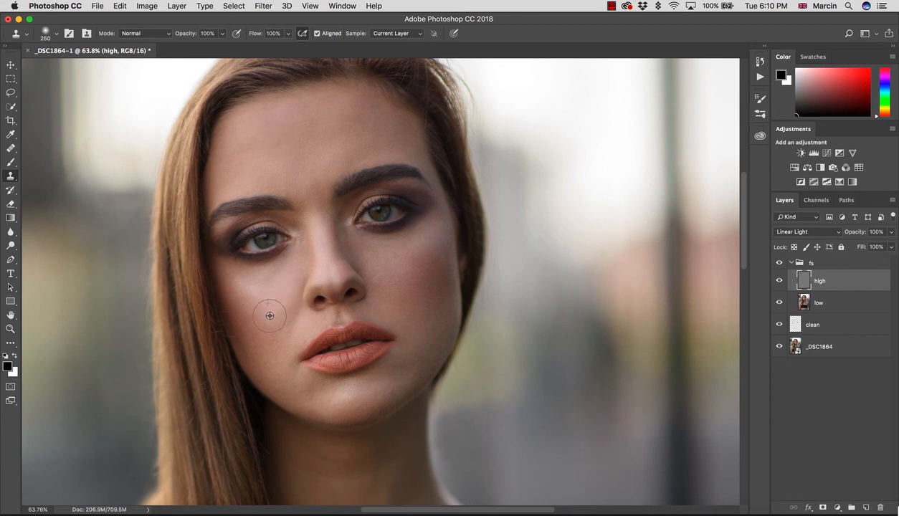
{"action": "left_click", "coordinate": [270, 334]}
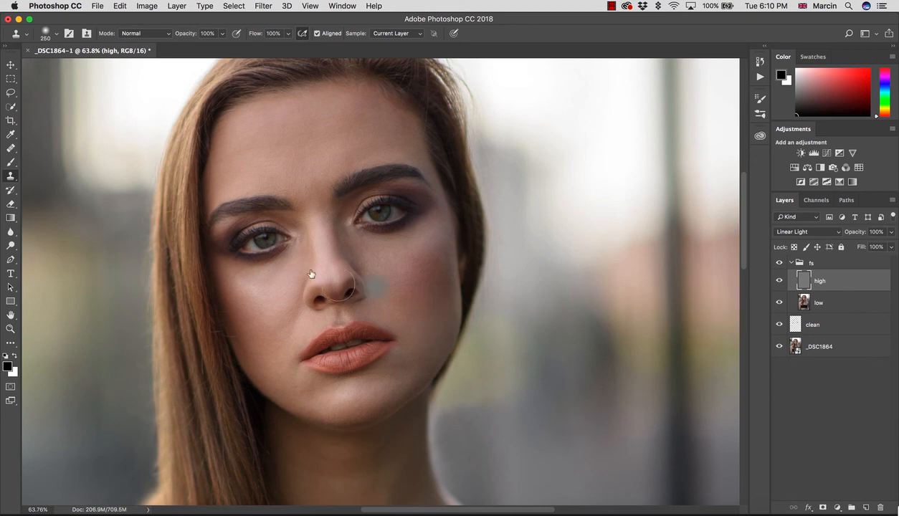
- Reduce the Clone Stamp brush to 60 px and clean the eyelid texture below the eyebrow nearest the long hair
{"action": "left_click_drag", "start_coordinate": [208, 221], "coordinate": [249, 226]}
{"action": "key", "text": "["}
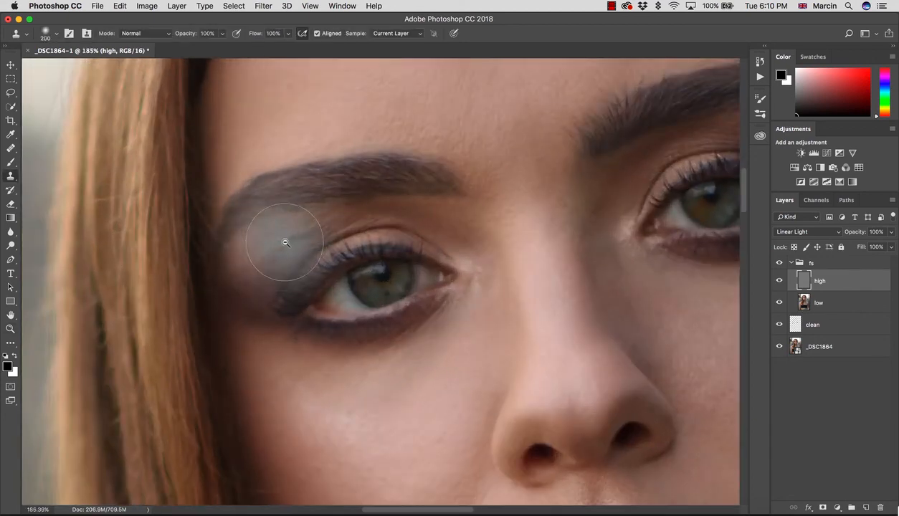
{"action": "key", "text": "["}
{"action": "key", "text": "["}
{"action": "key", "text": "["}
{"action": "key", "text": "["}
{"action": "key", "text": "["}
{"action": "key", "text": "["}
{"action": "key", "text": "["}
{"action": "key", "text": "["}
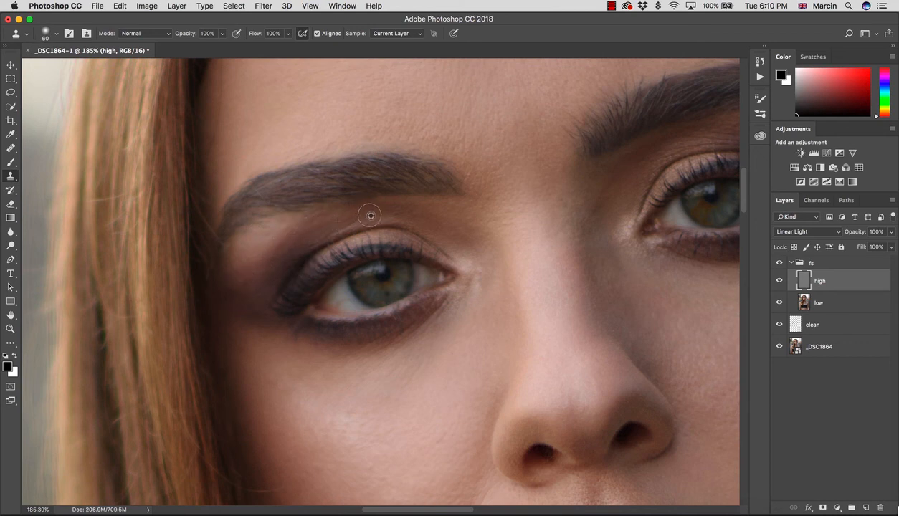
- Clean the skin texture around the outer corner of the other eye with the 60 px Clone Stamp
{"action": "scroll", "coordinate": [463, 184], "scroll_direction": "right", "scroll_amount": 5}
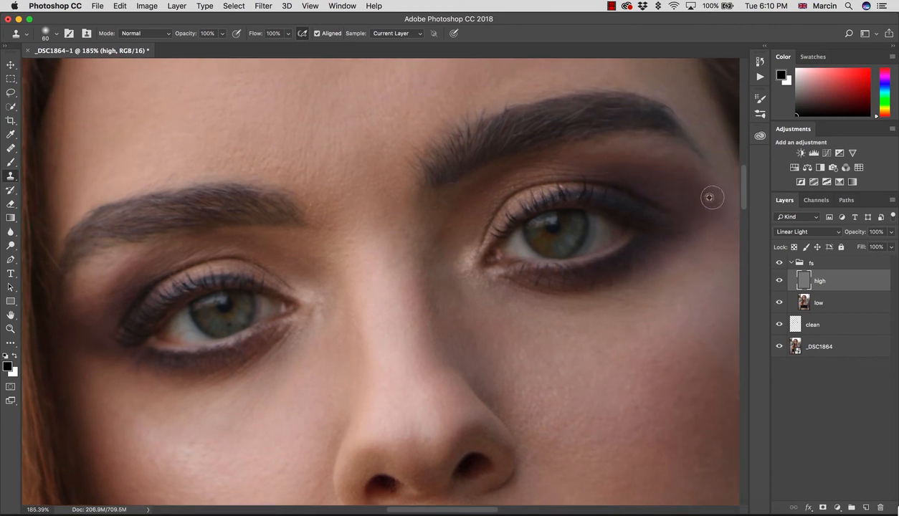
{"action": "key", "text": "z"}
{"action": "left_click_drag", "start_coordinate": [614, 214], "coordinate": [532, 283]}
{"action": "left_click_drag", "start_coordinate": [557, 332], "coordinate": [533, 348]}
{"action": "left_click_drag", "start_coordinate": [512, 294], "coordinate": [618, 272]}
{"action": "key", "text": "s"}
{"action": "key", "text": "z"}
{"action": "left_click_drag", "start_coordinate": [546, 280], "coordinate": [468, 304]}
{"action": "key", "text": "s"}
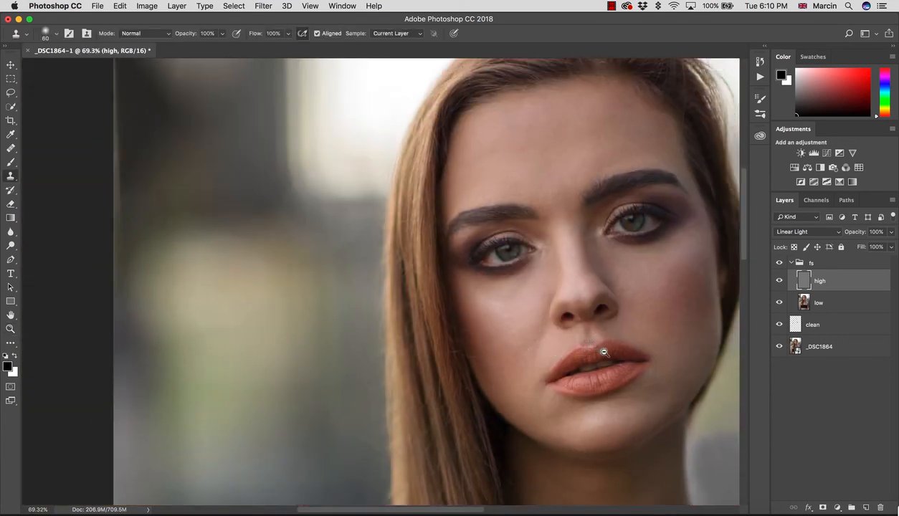